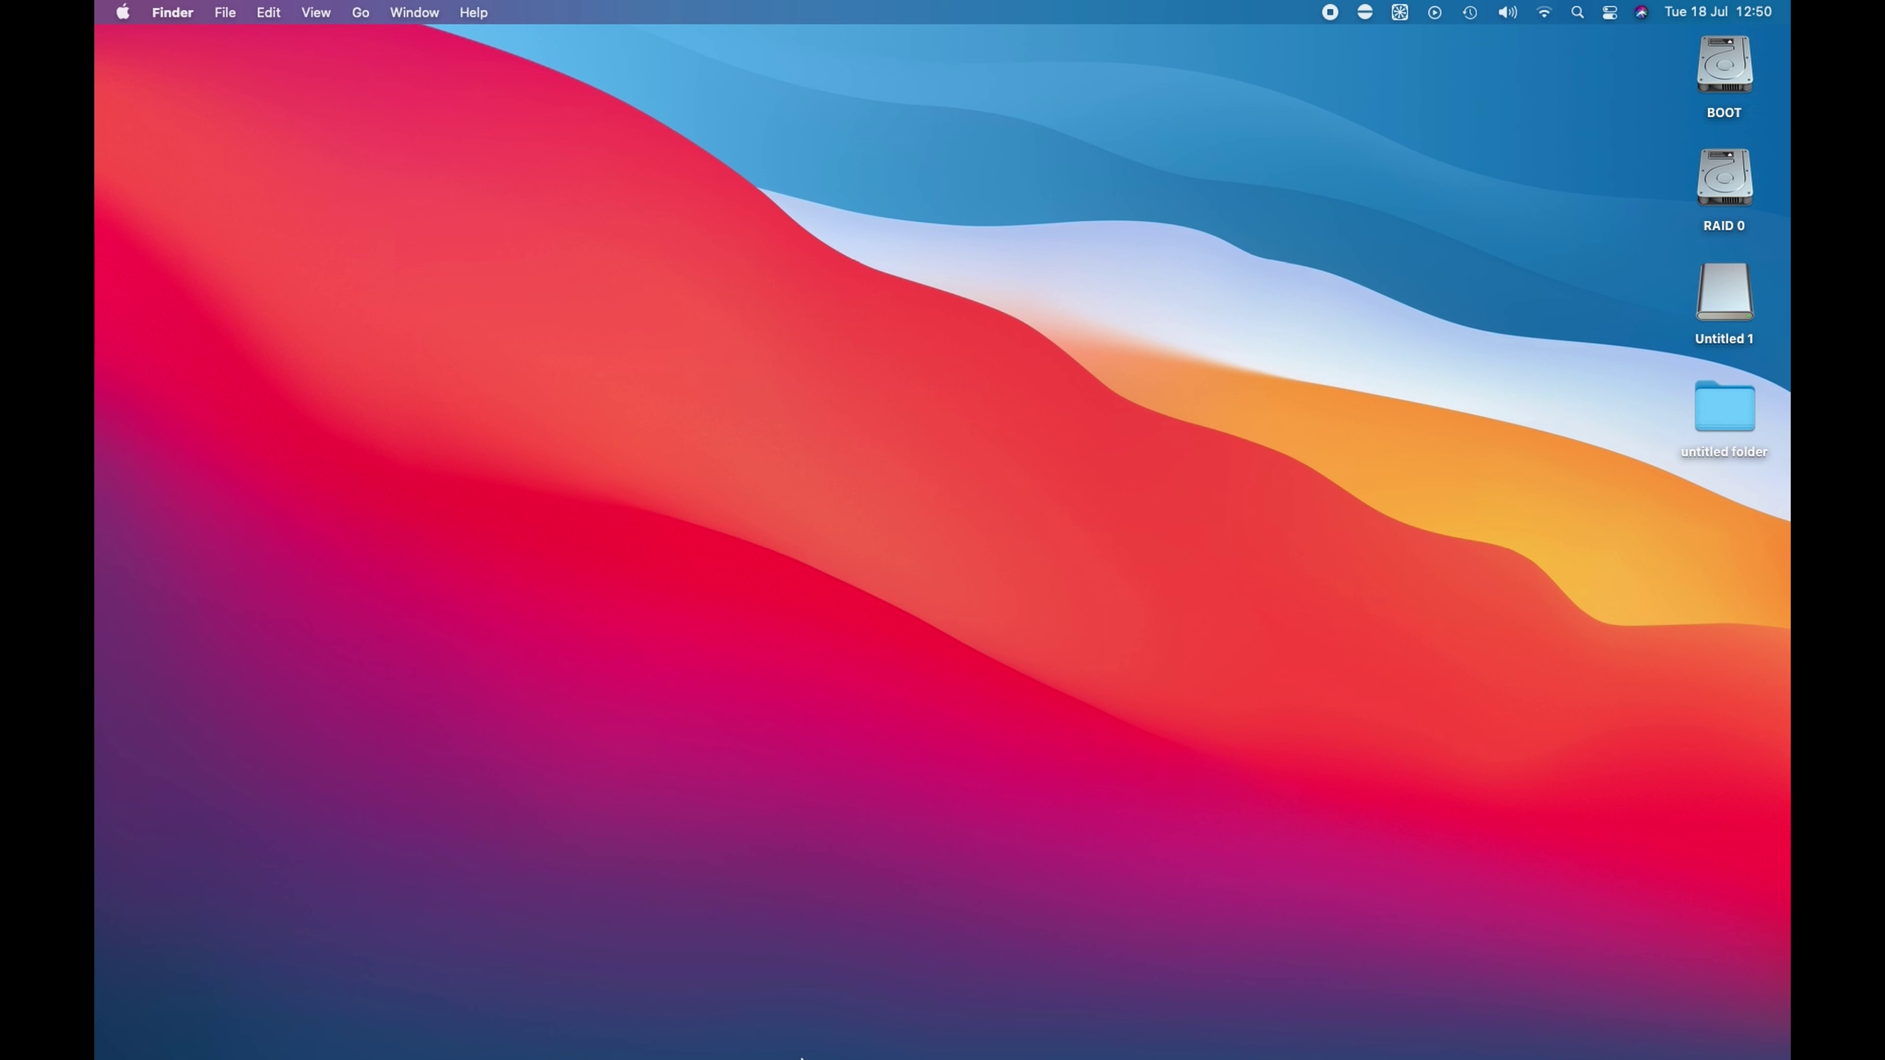
Step: Open FX30_20230611_0577.MP4 in Catalyst Browse's Color Adjustments, mapping S-Gamut3.Cine/S-Log3 to Rec.709
mouse_move(801, 1058)
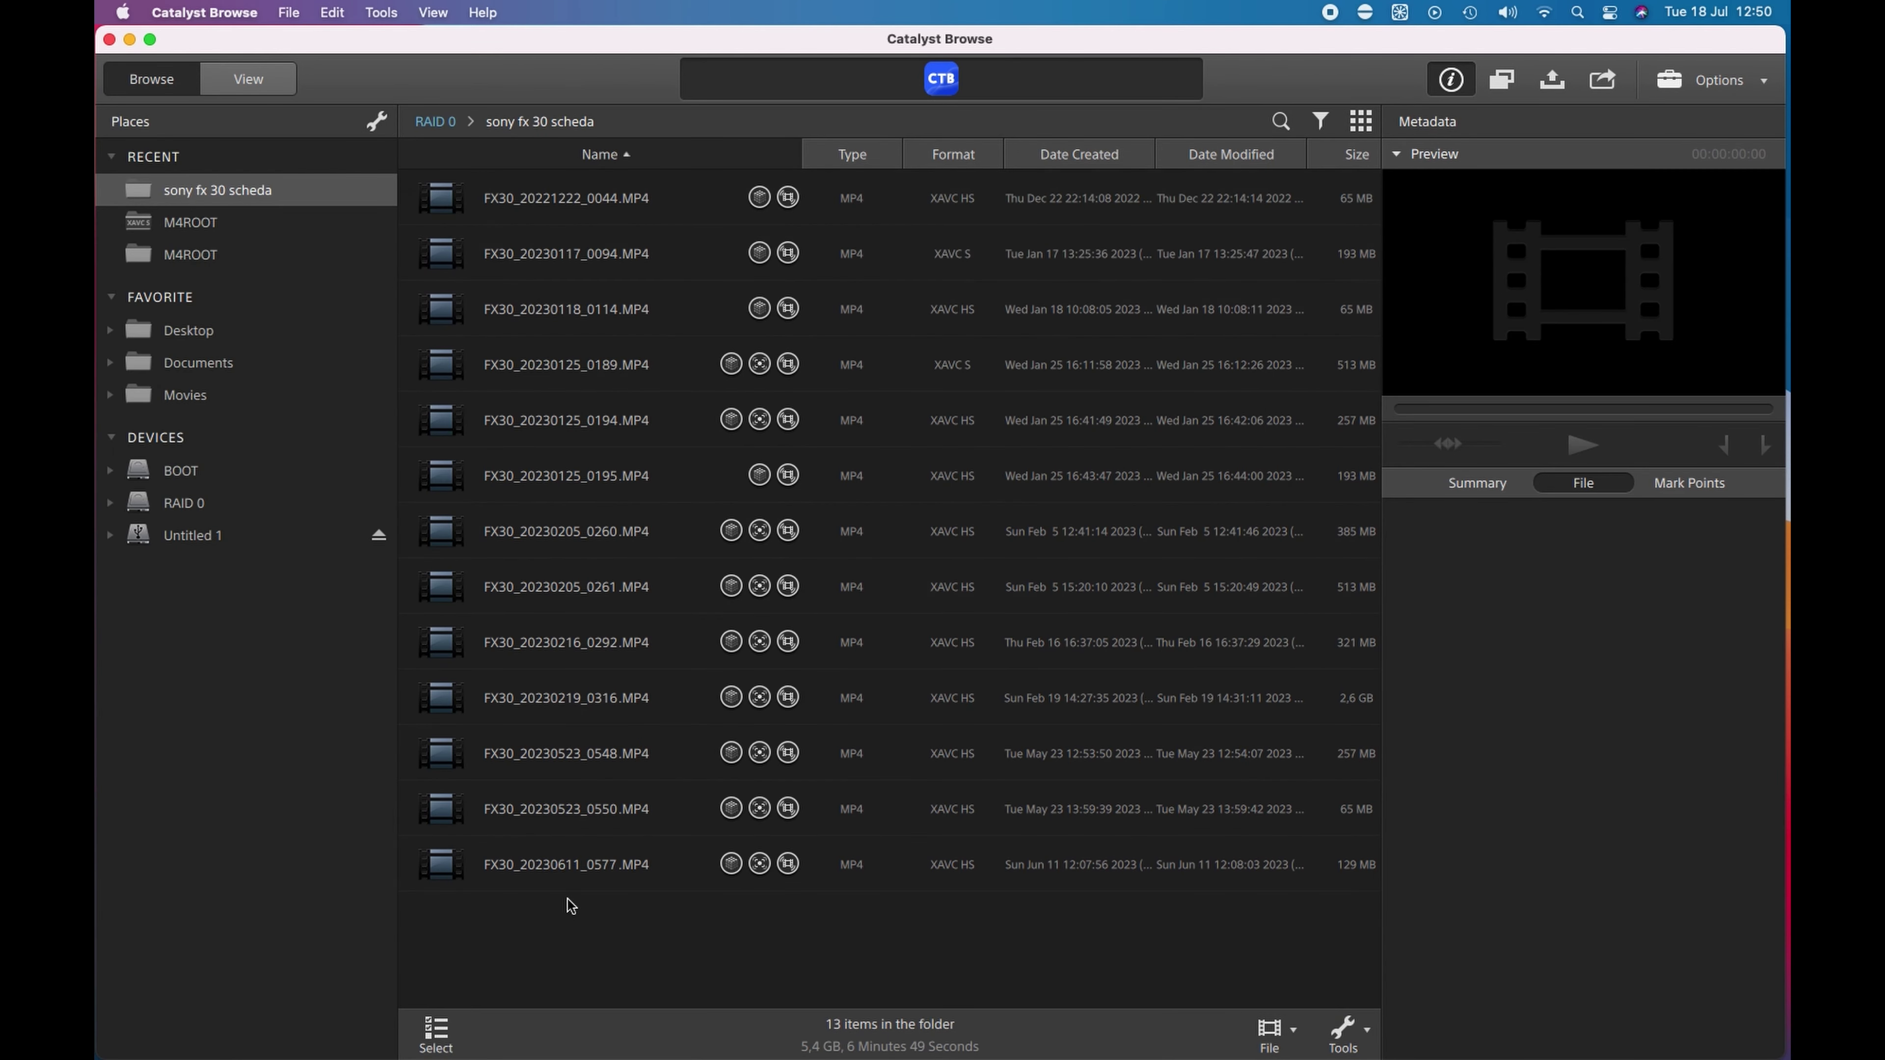
click(569, 864)
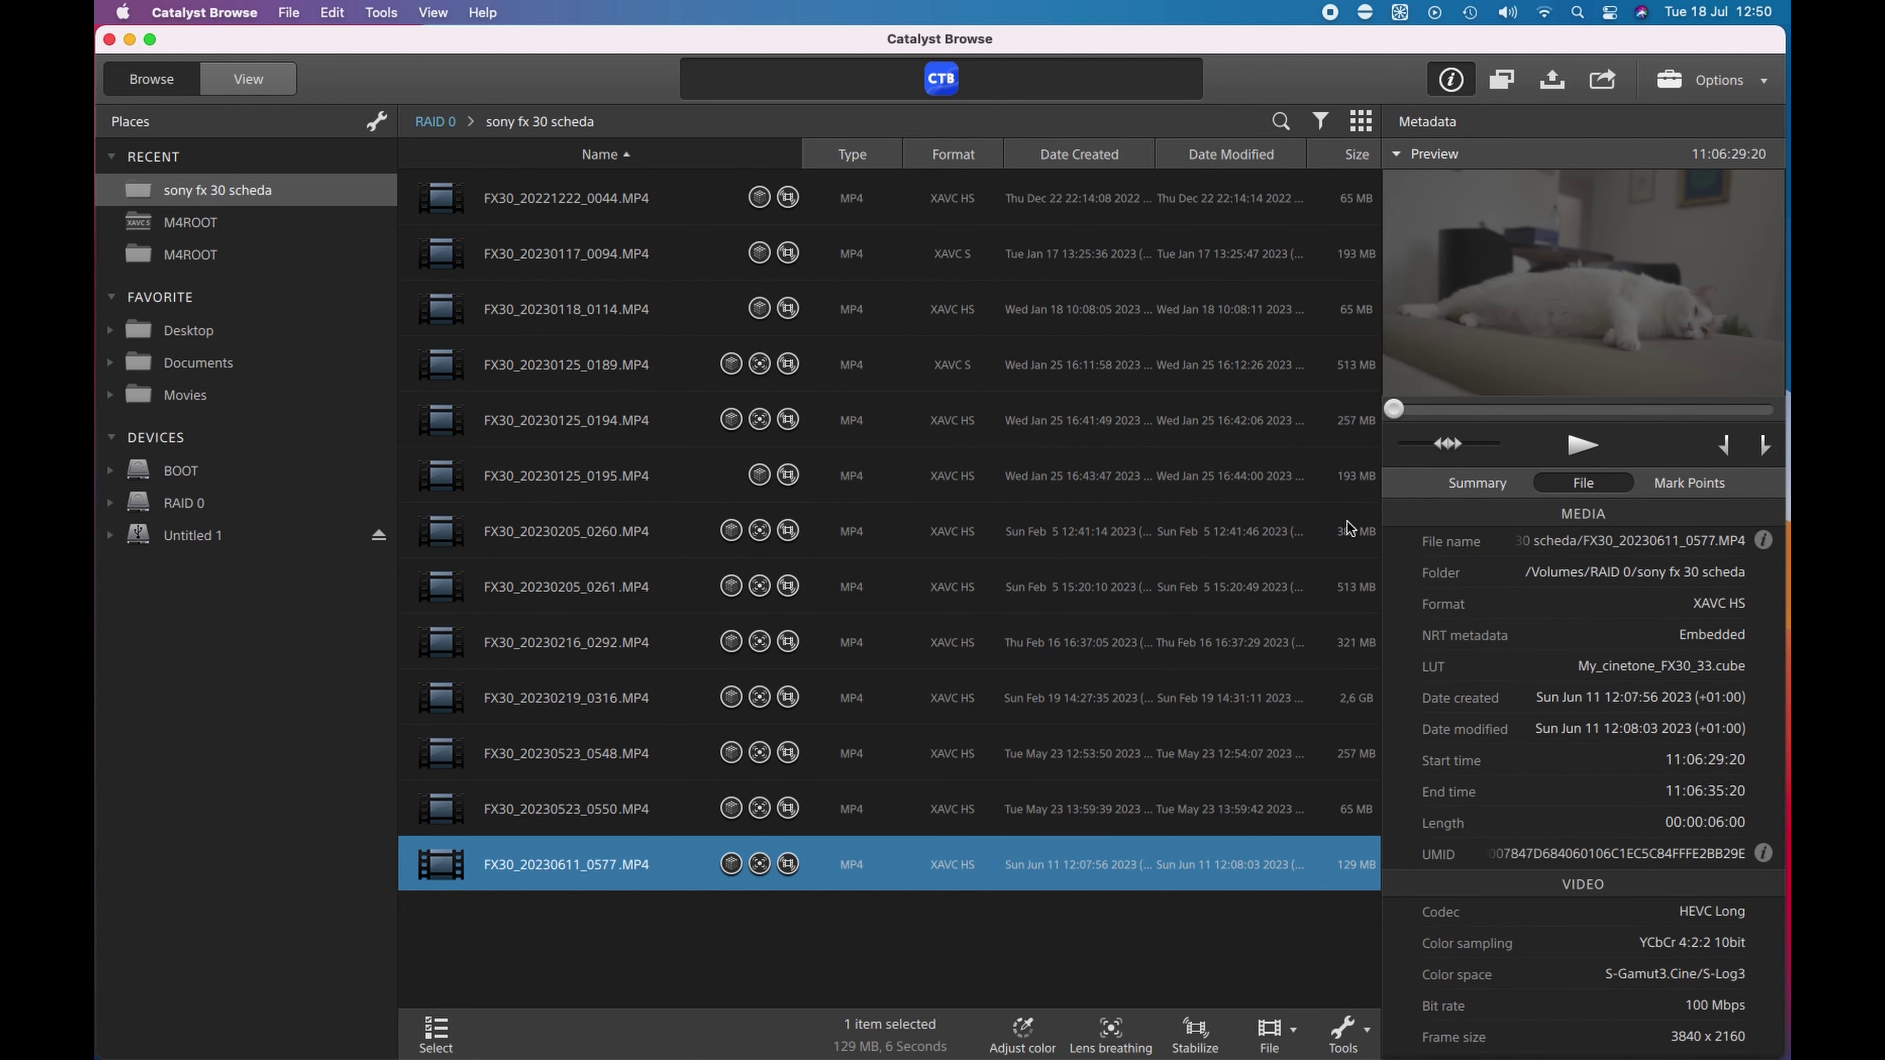
click(1022, 1030)
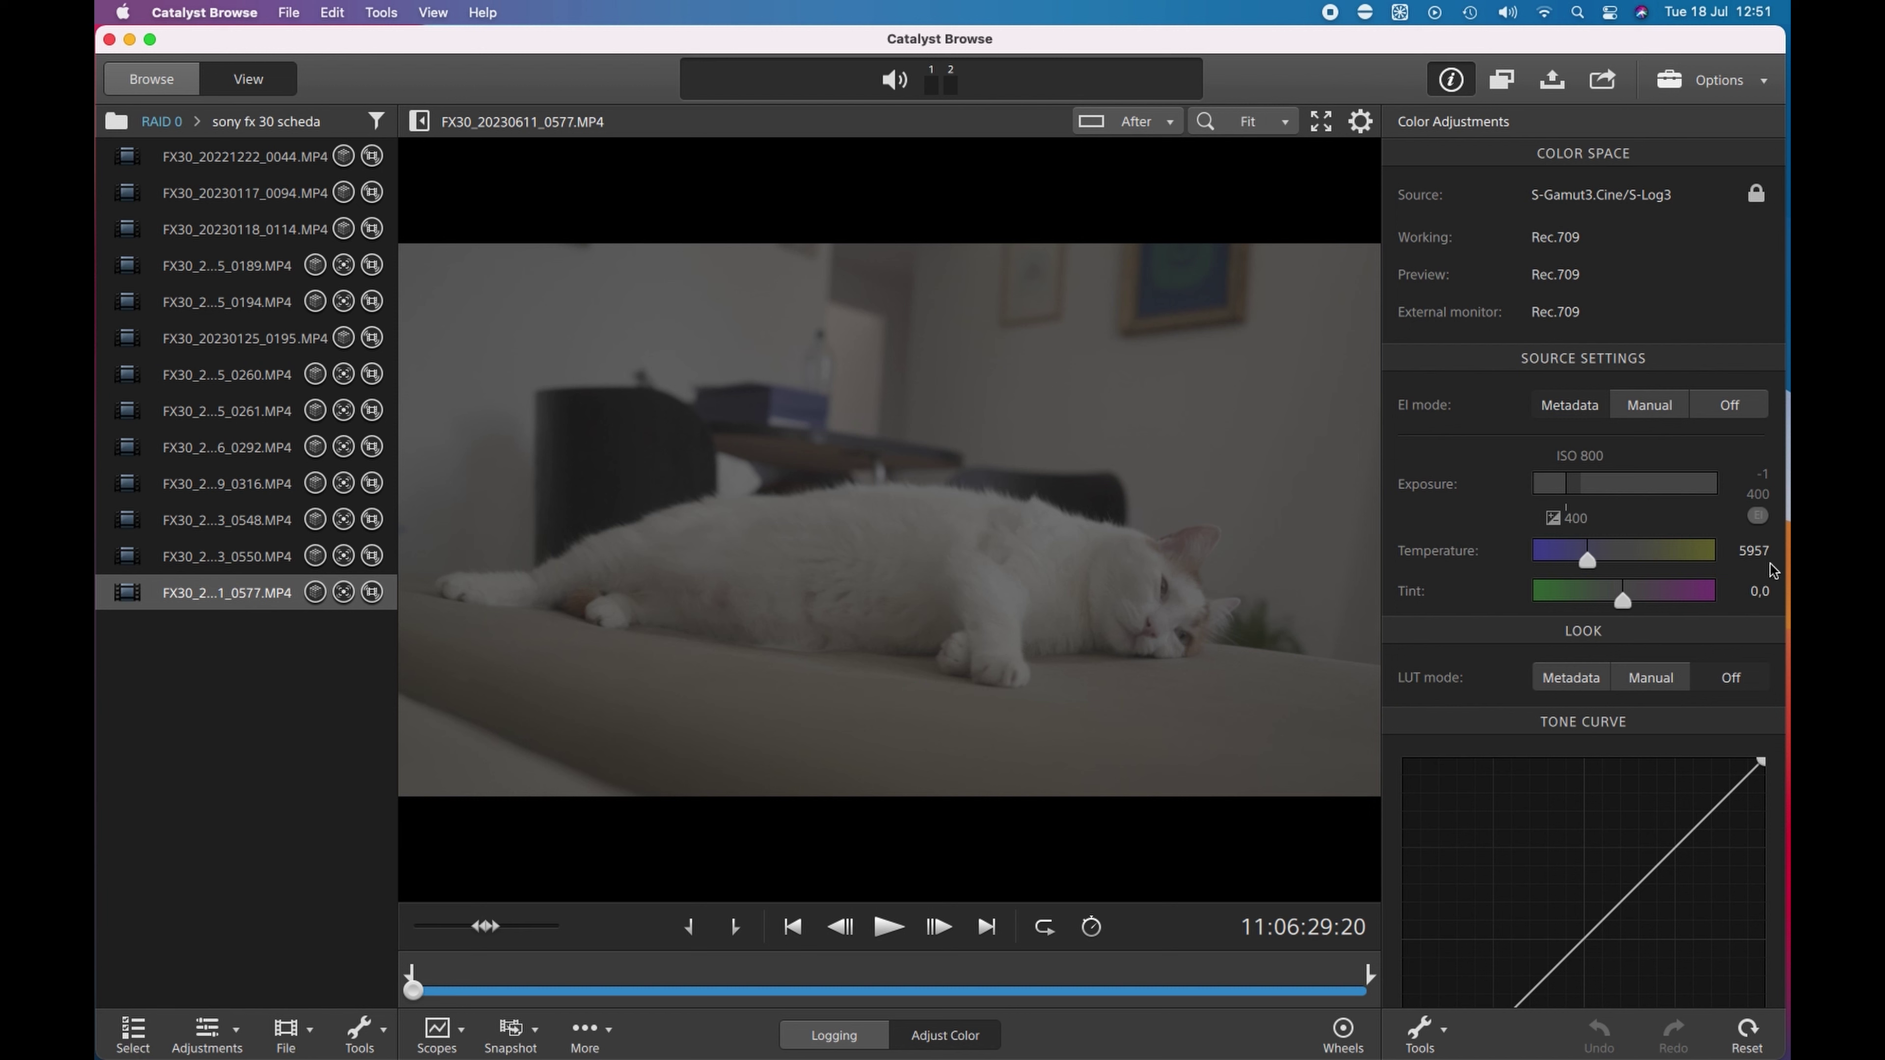
Step: Export the clip as XAVC Intra with the Best match preset at 3840x2160, 23.976p
click(1552, 80)
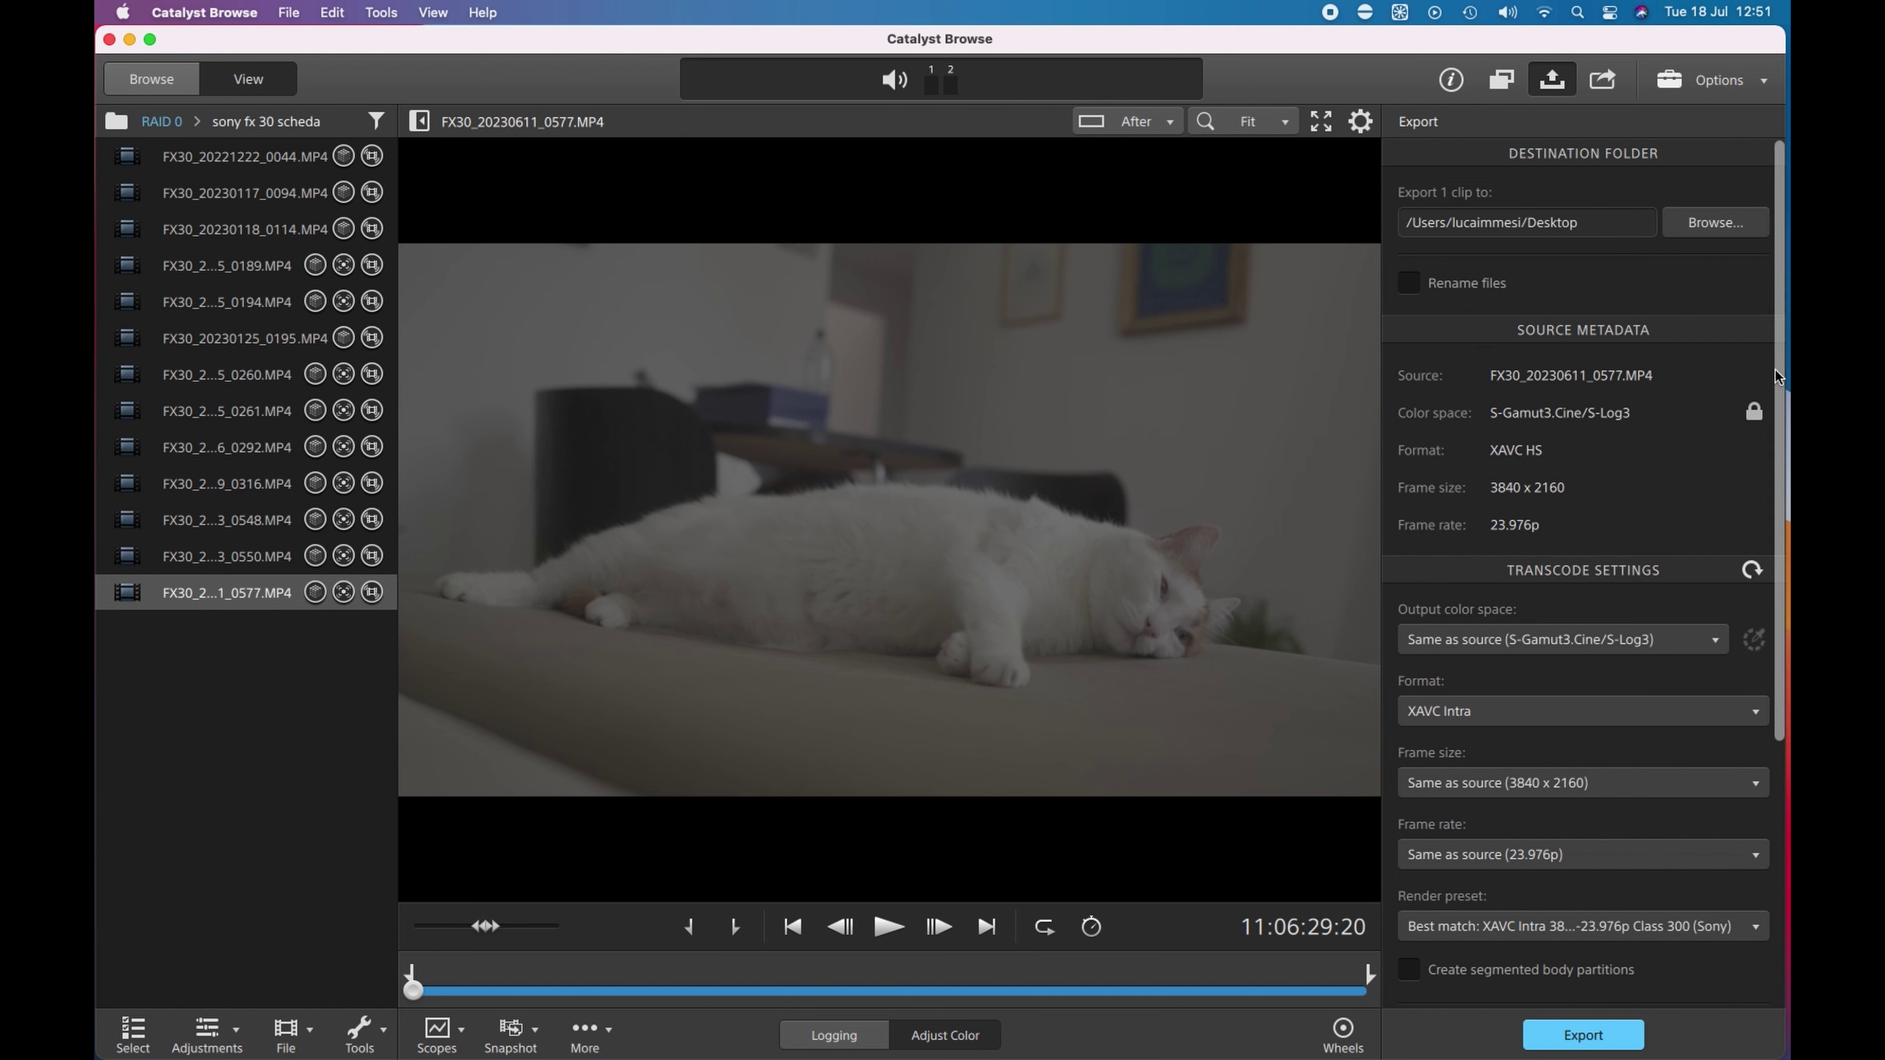
drag(1779, 375, 1772, 431)
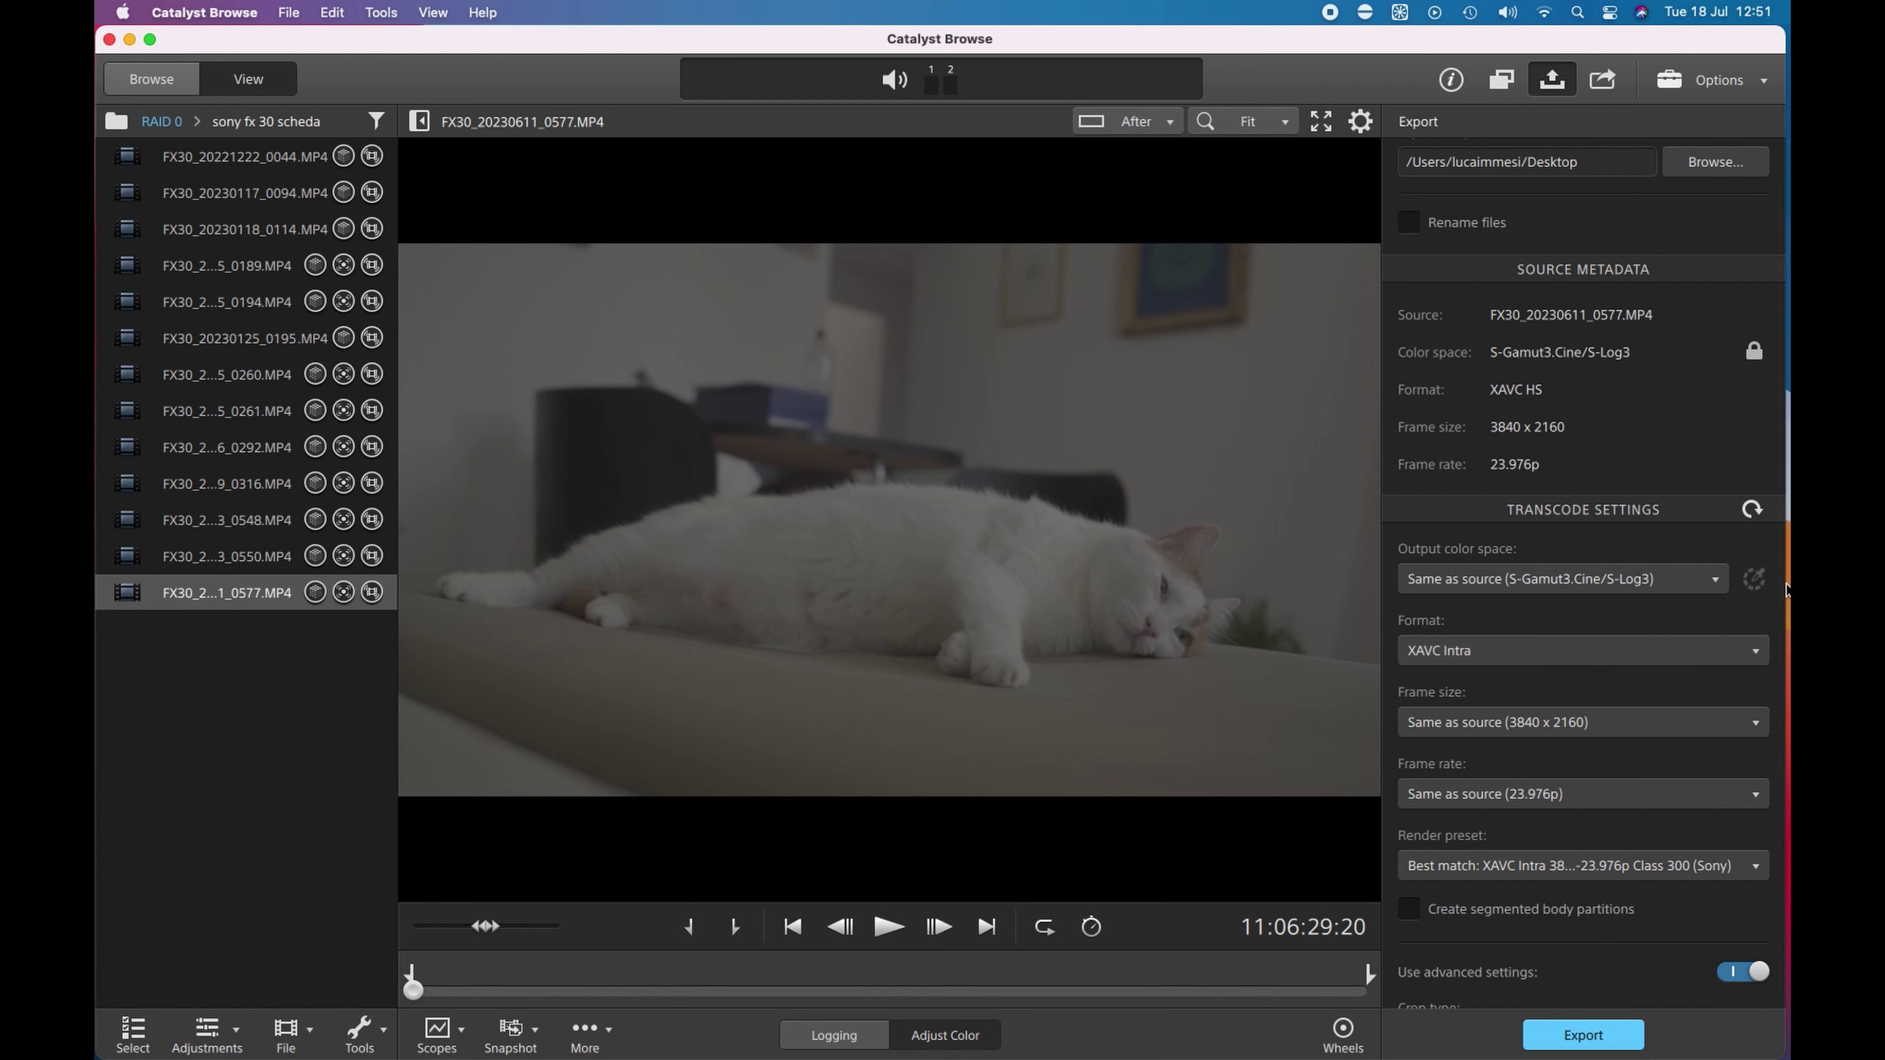
drag(1778, 483, 1777, 639)
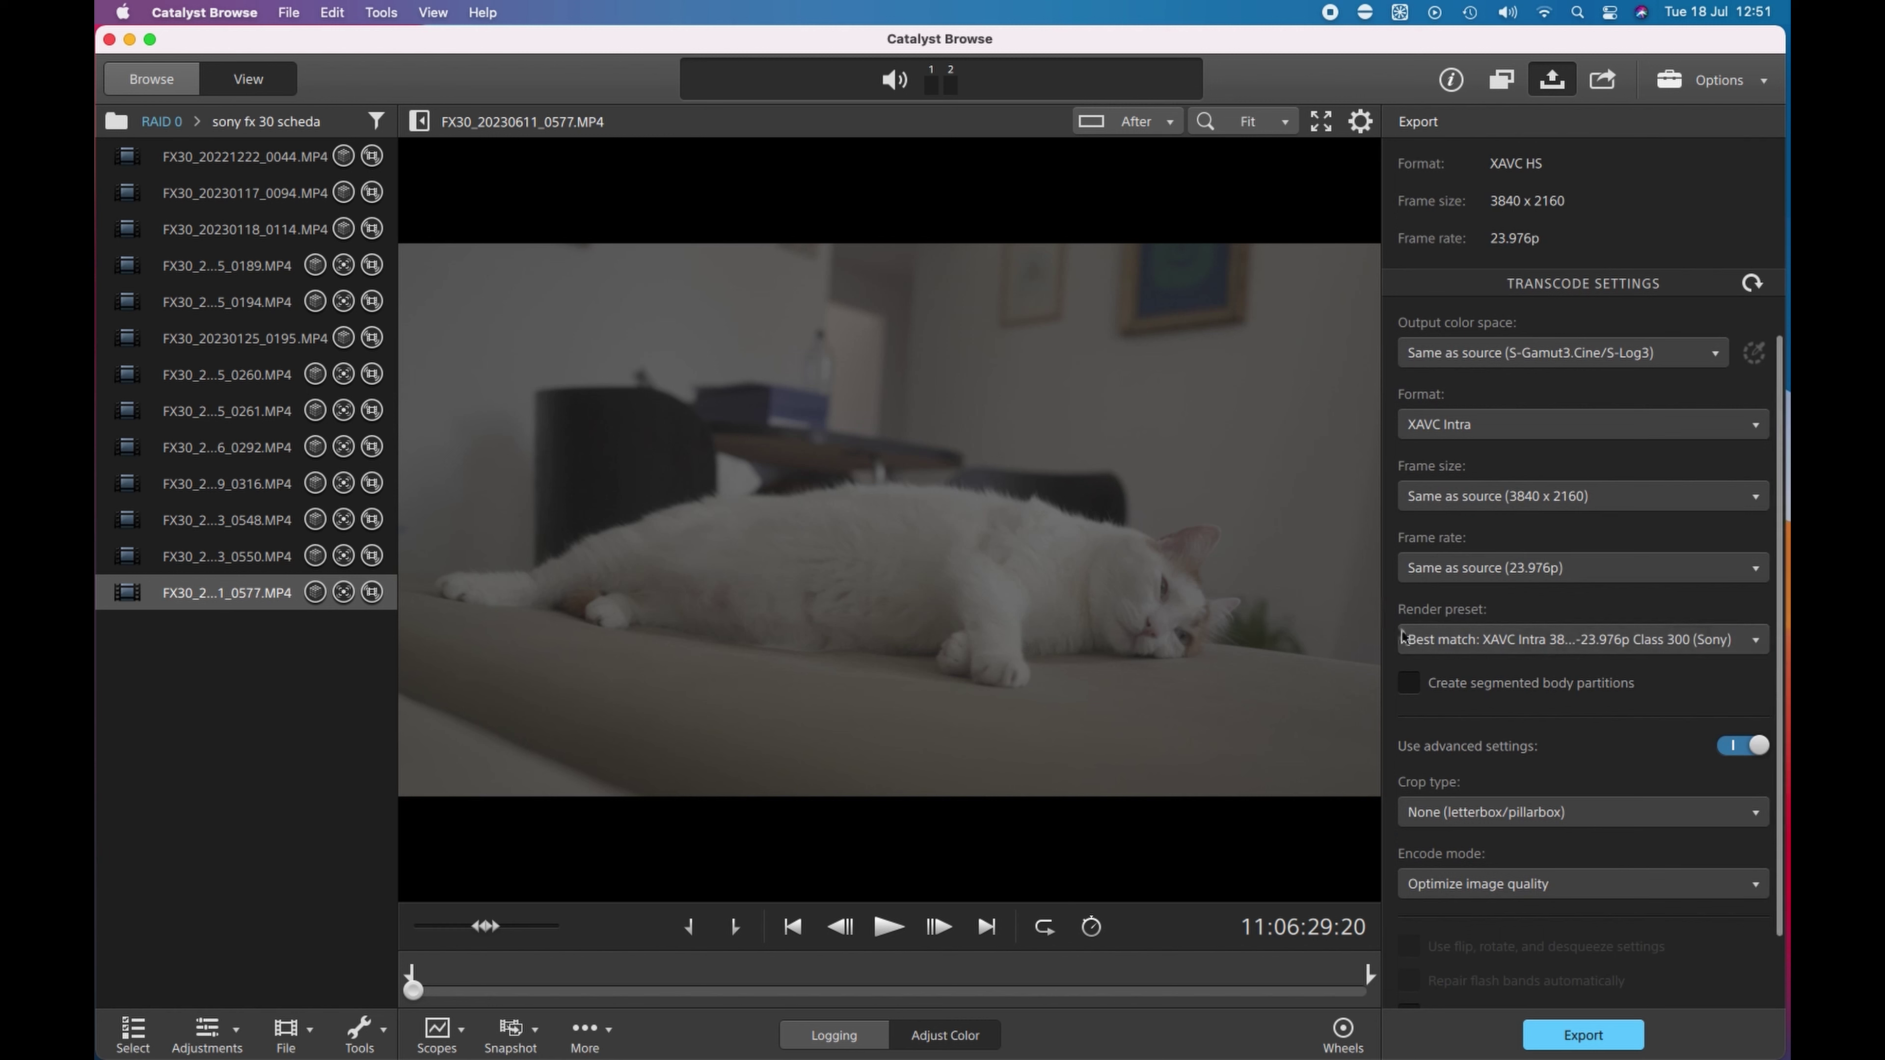
click(1440, 643)
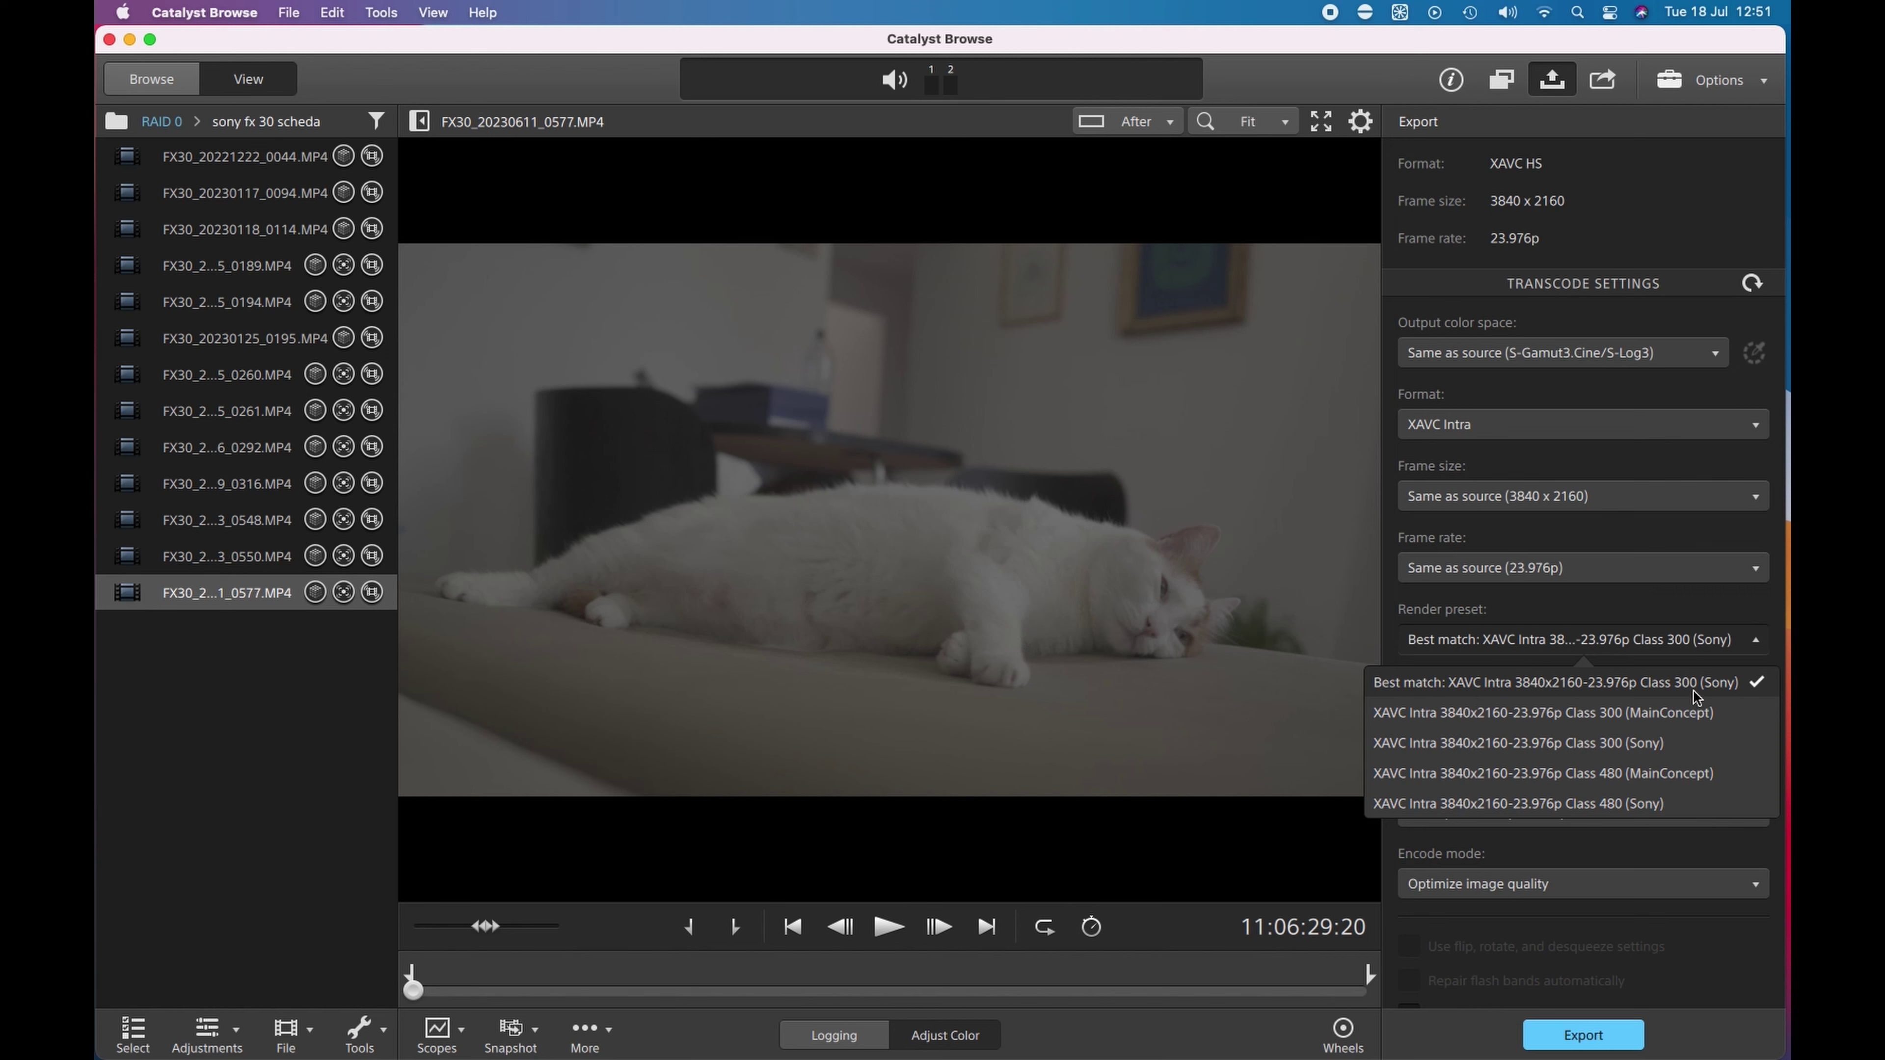
click(1700, 650)
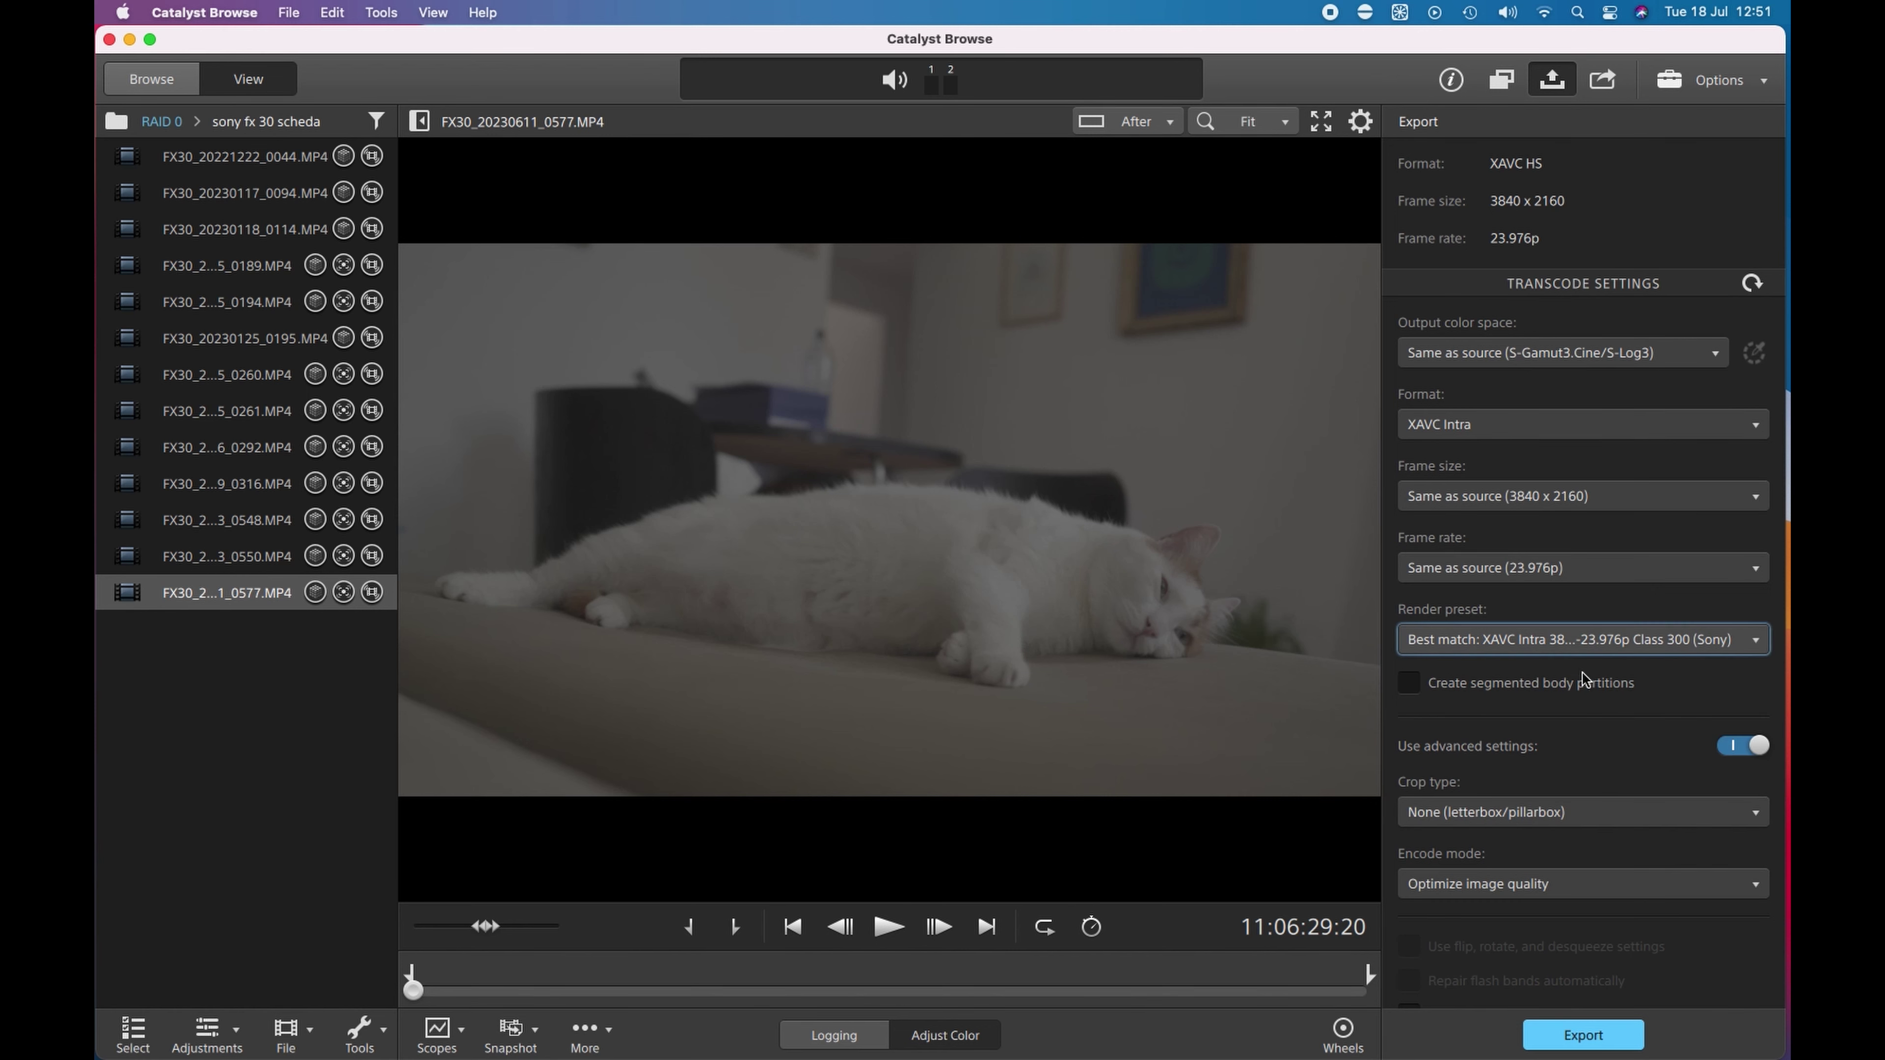
scroll(1774, 809, down, 2)
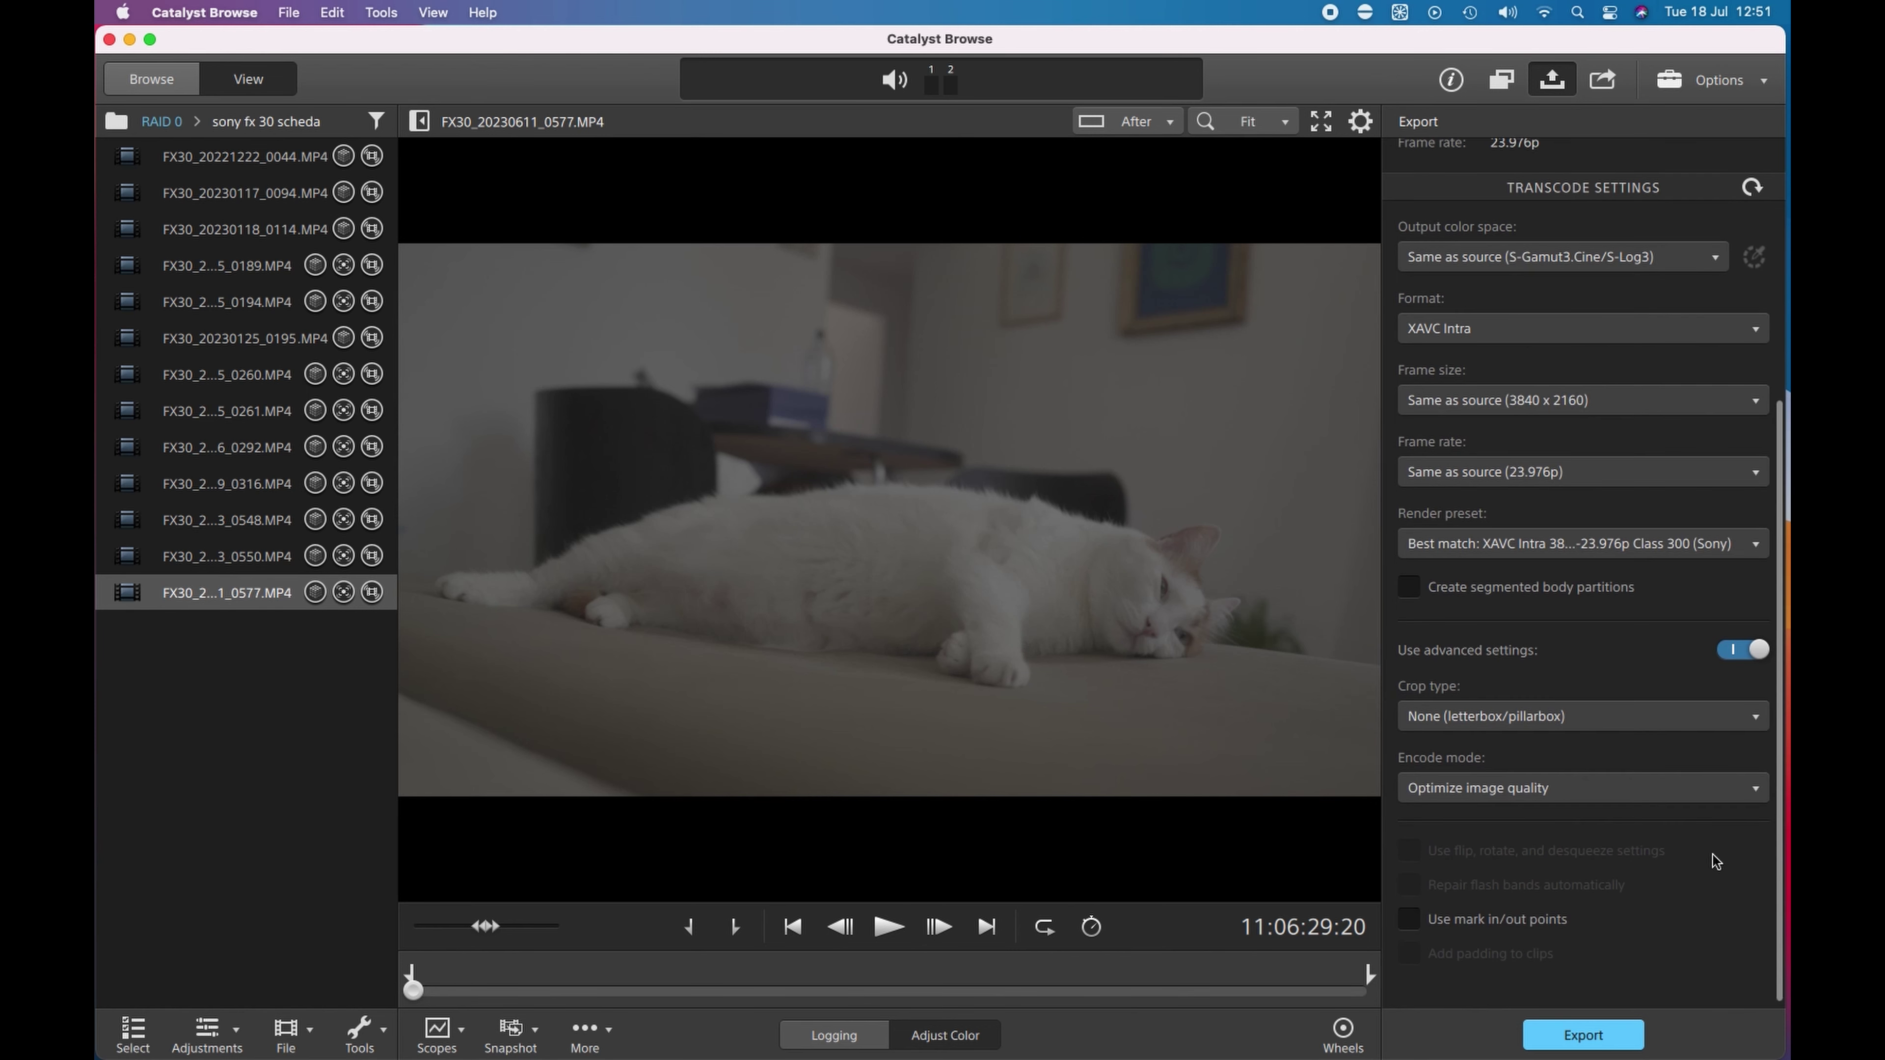
click(1585, 1039)
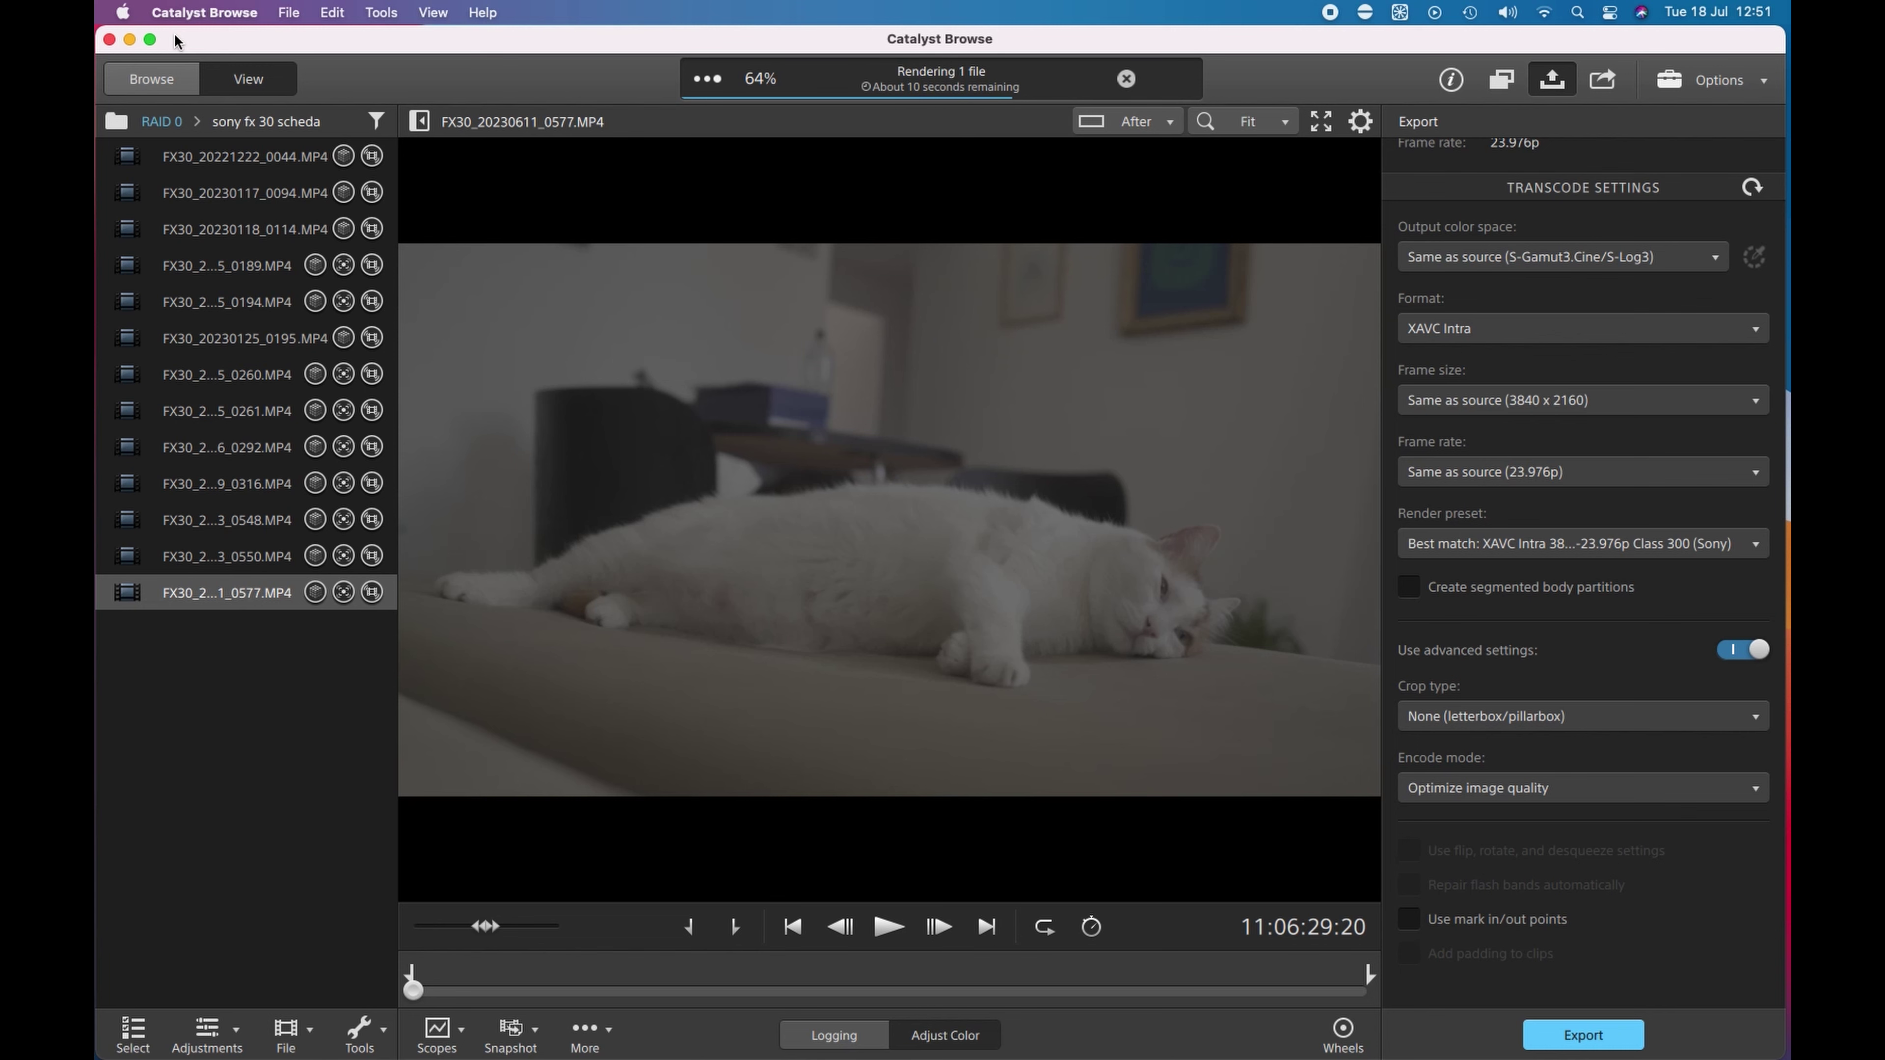
Step: Import FX30_20230611_0577.MXF from the Desktop folder into Resolve's Media Pool
click(129, 40)
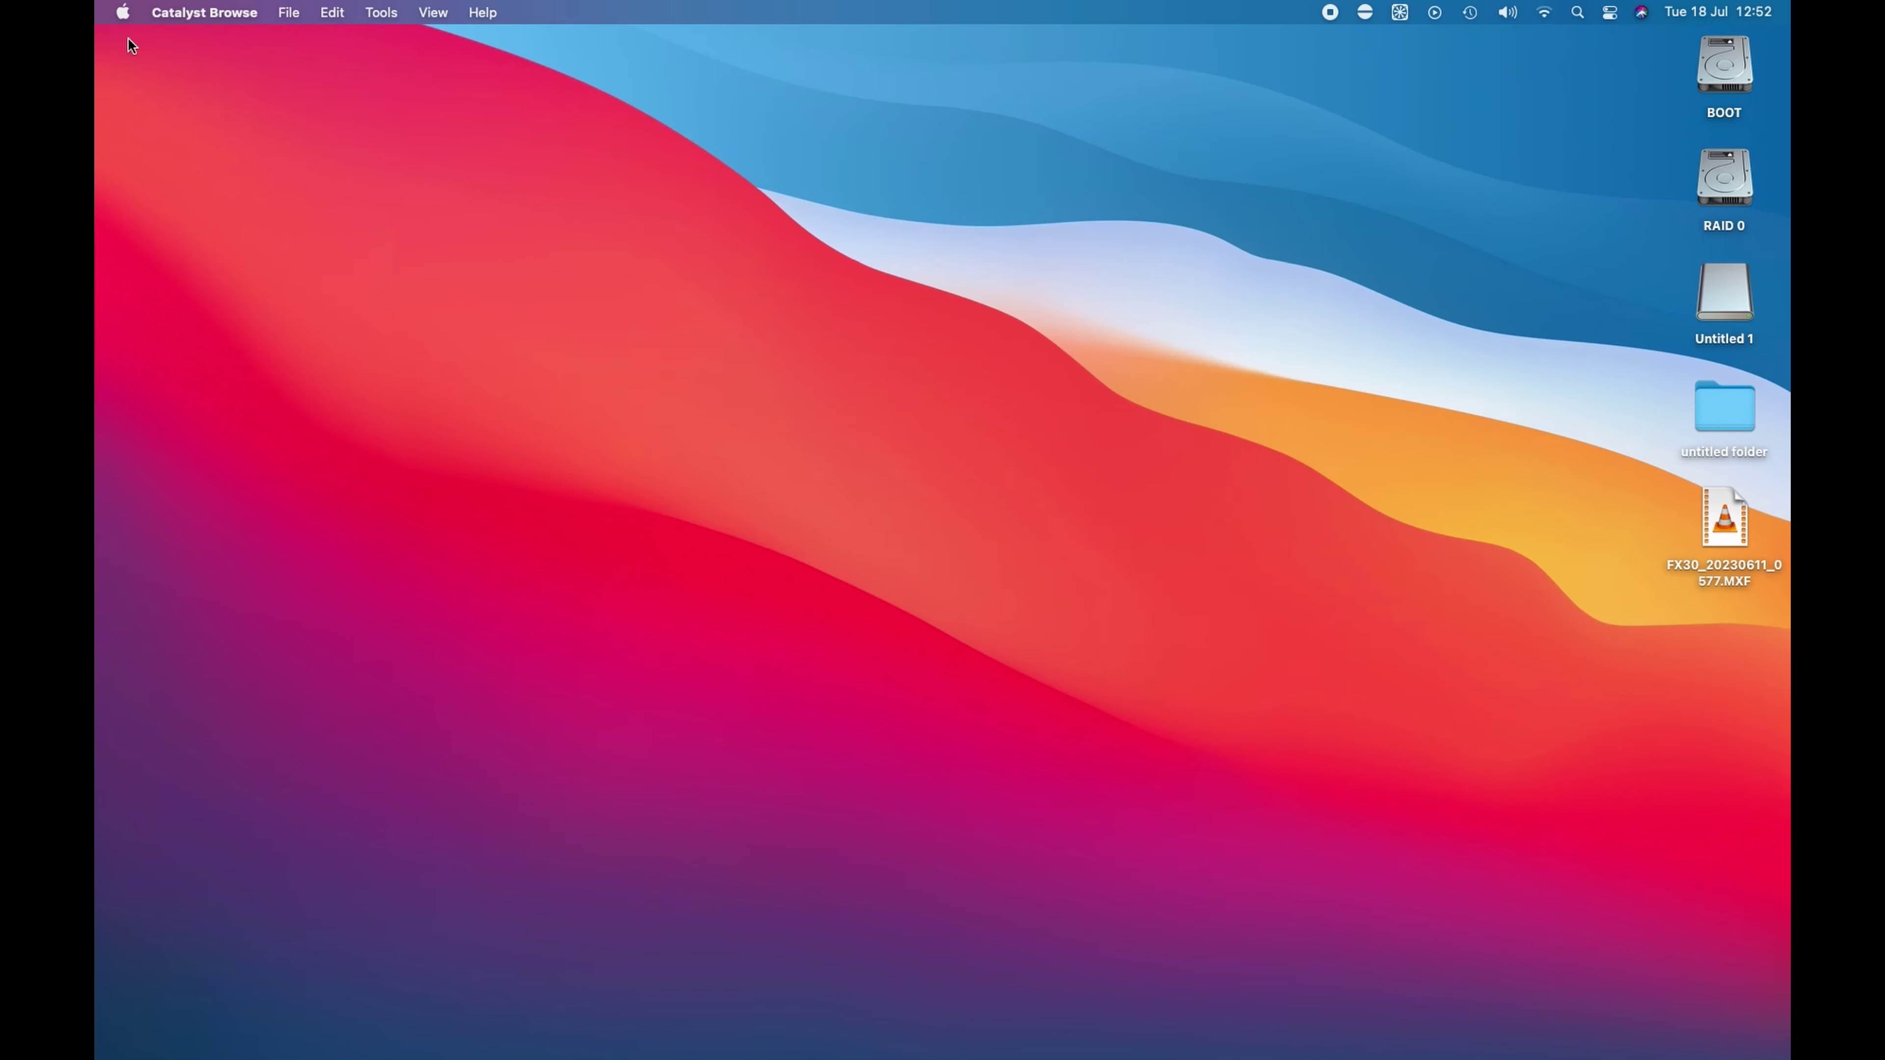
click(1724, 594)
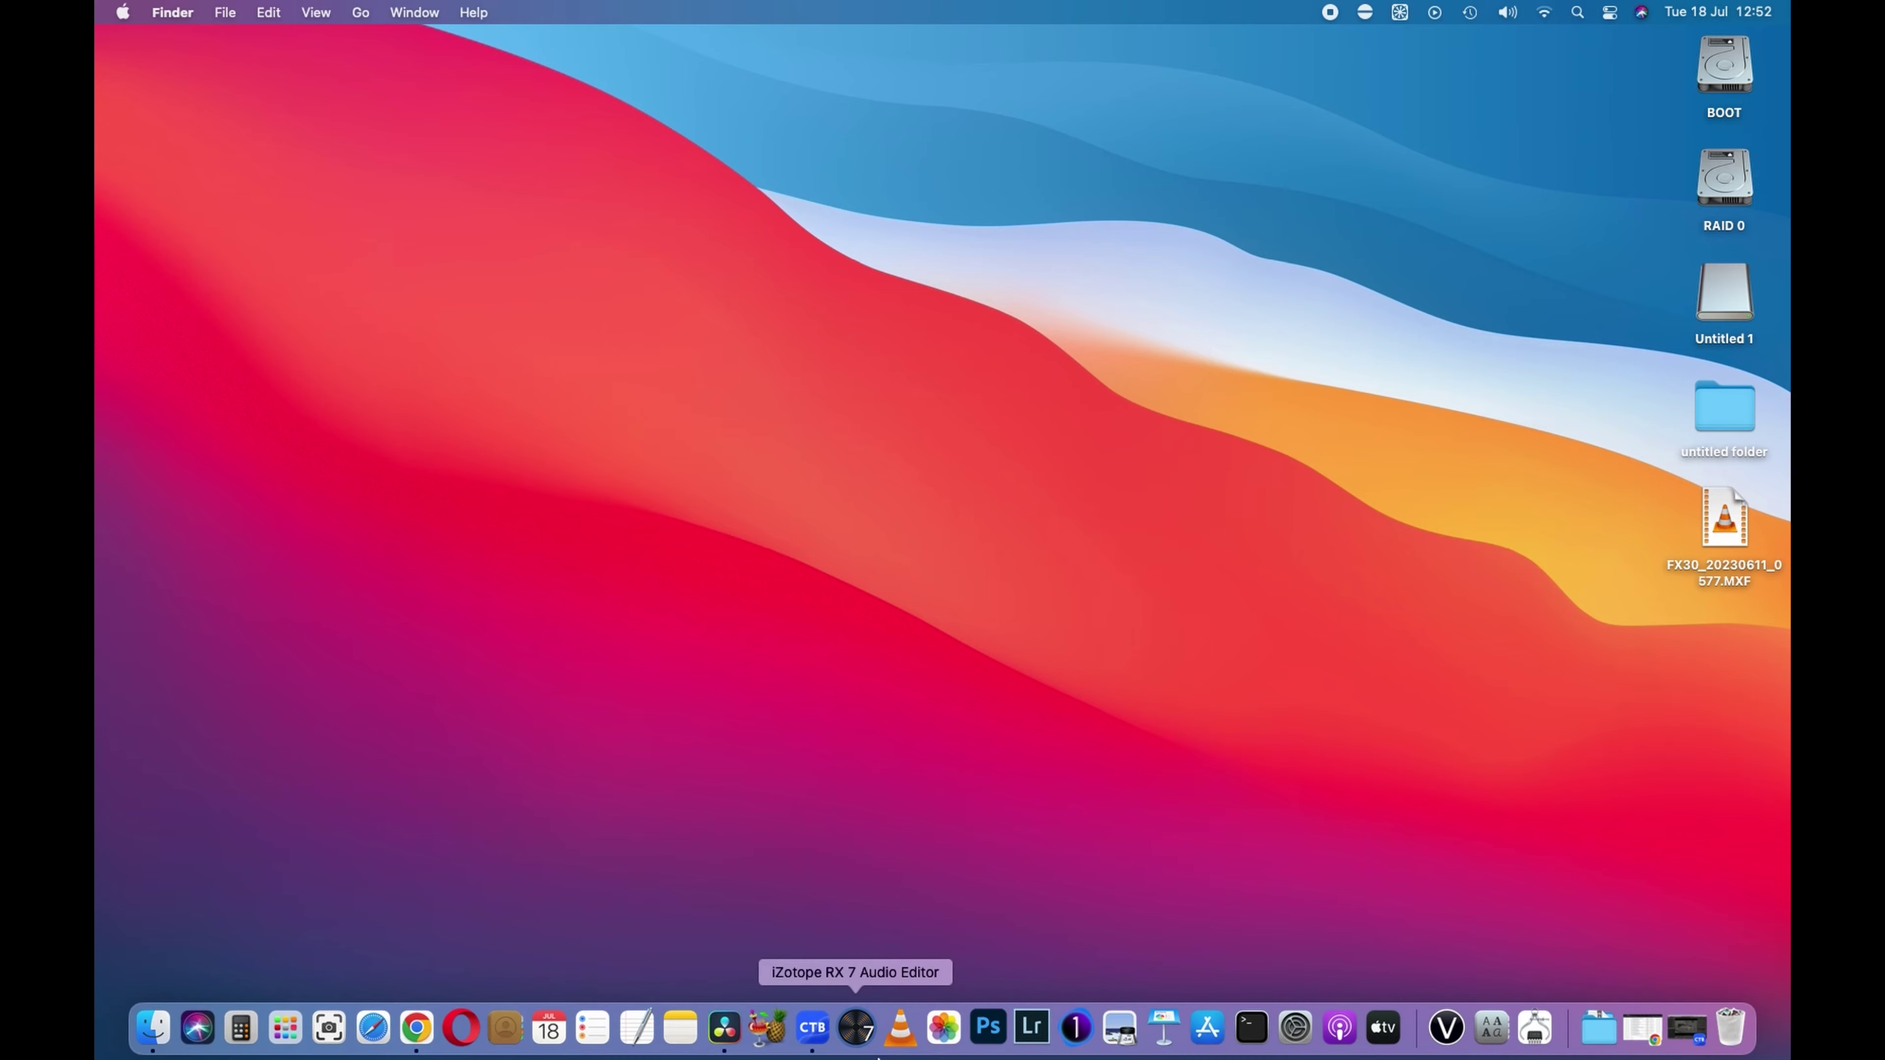
click(856, 1032)
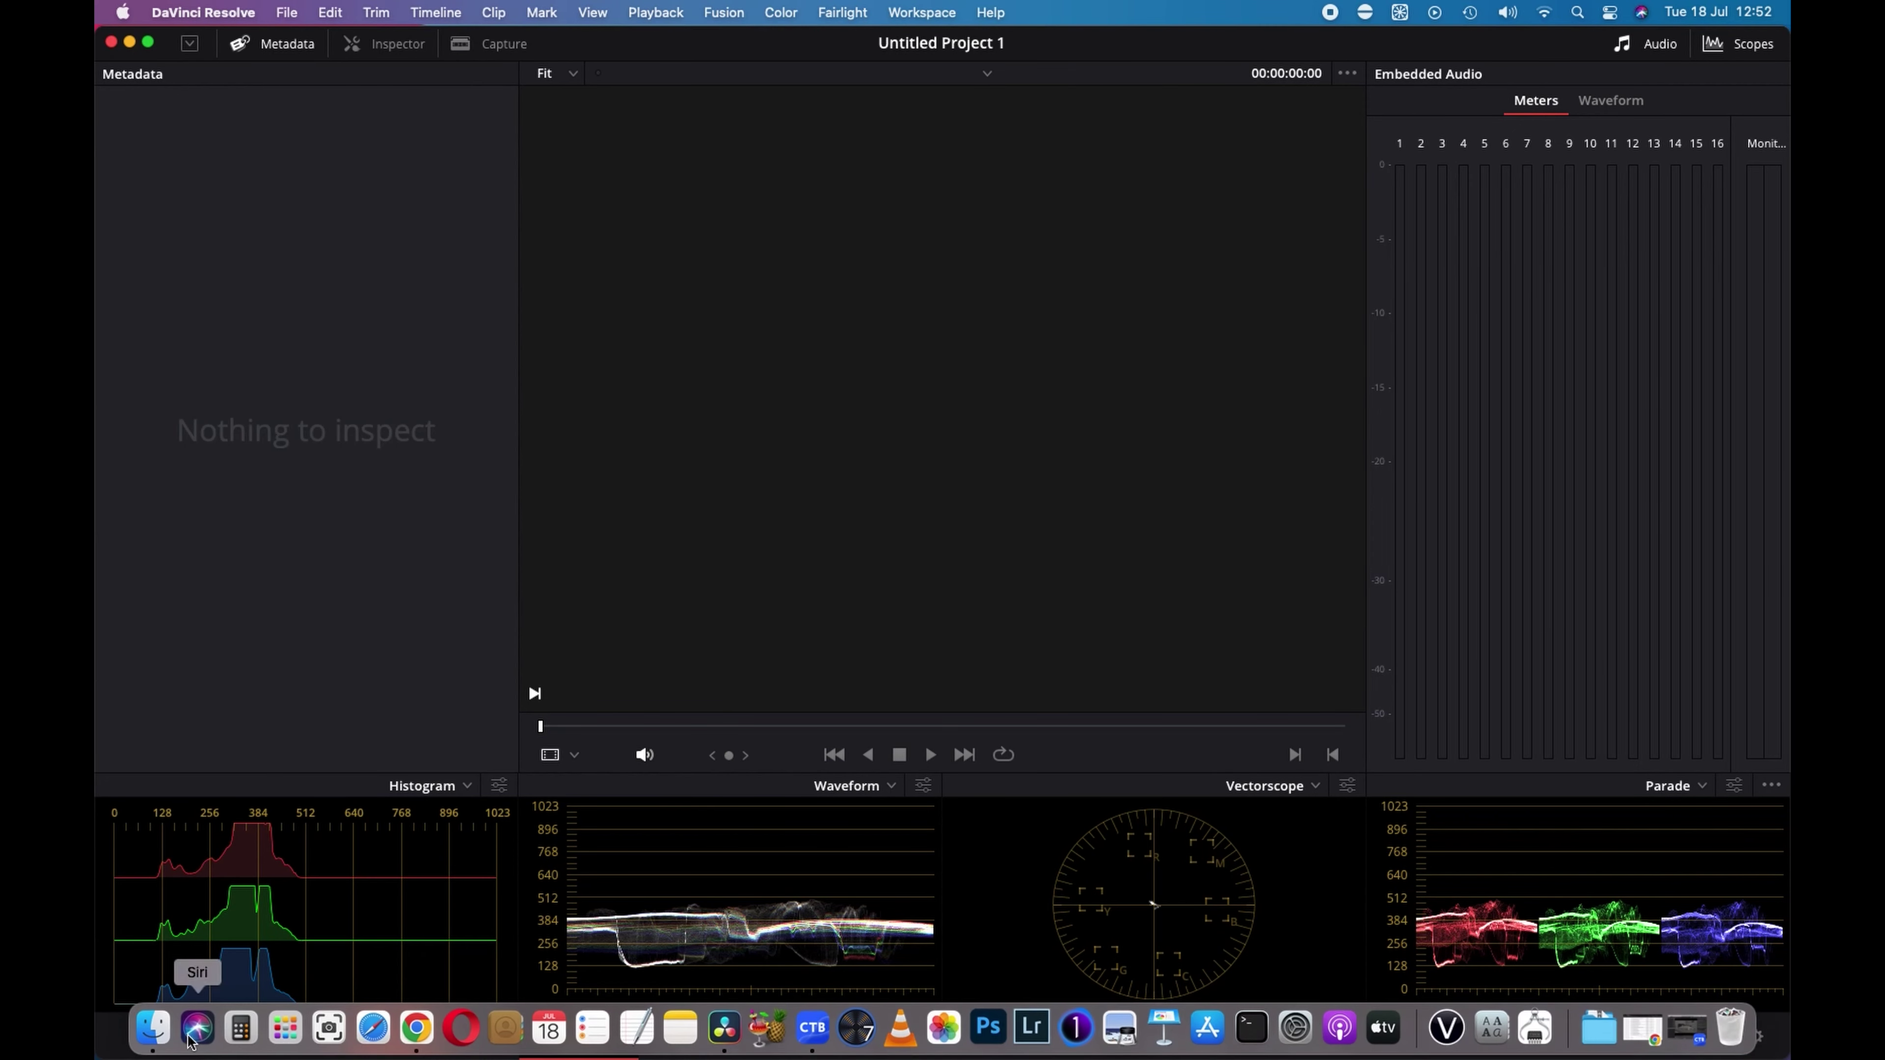
click(153, 1029)
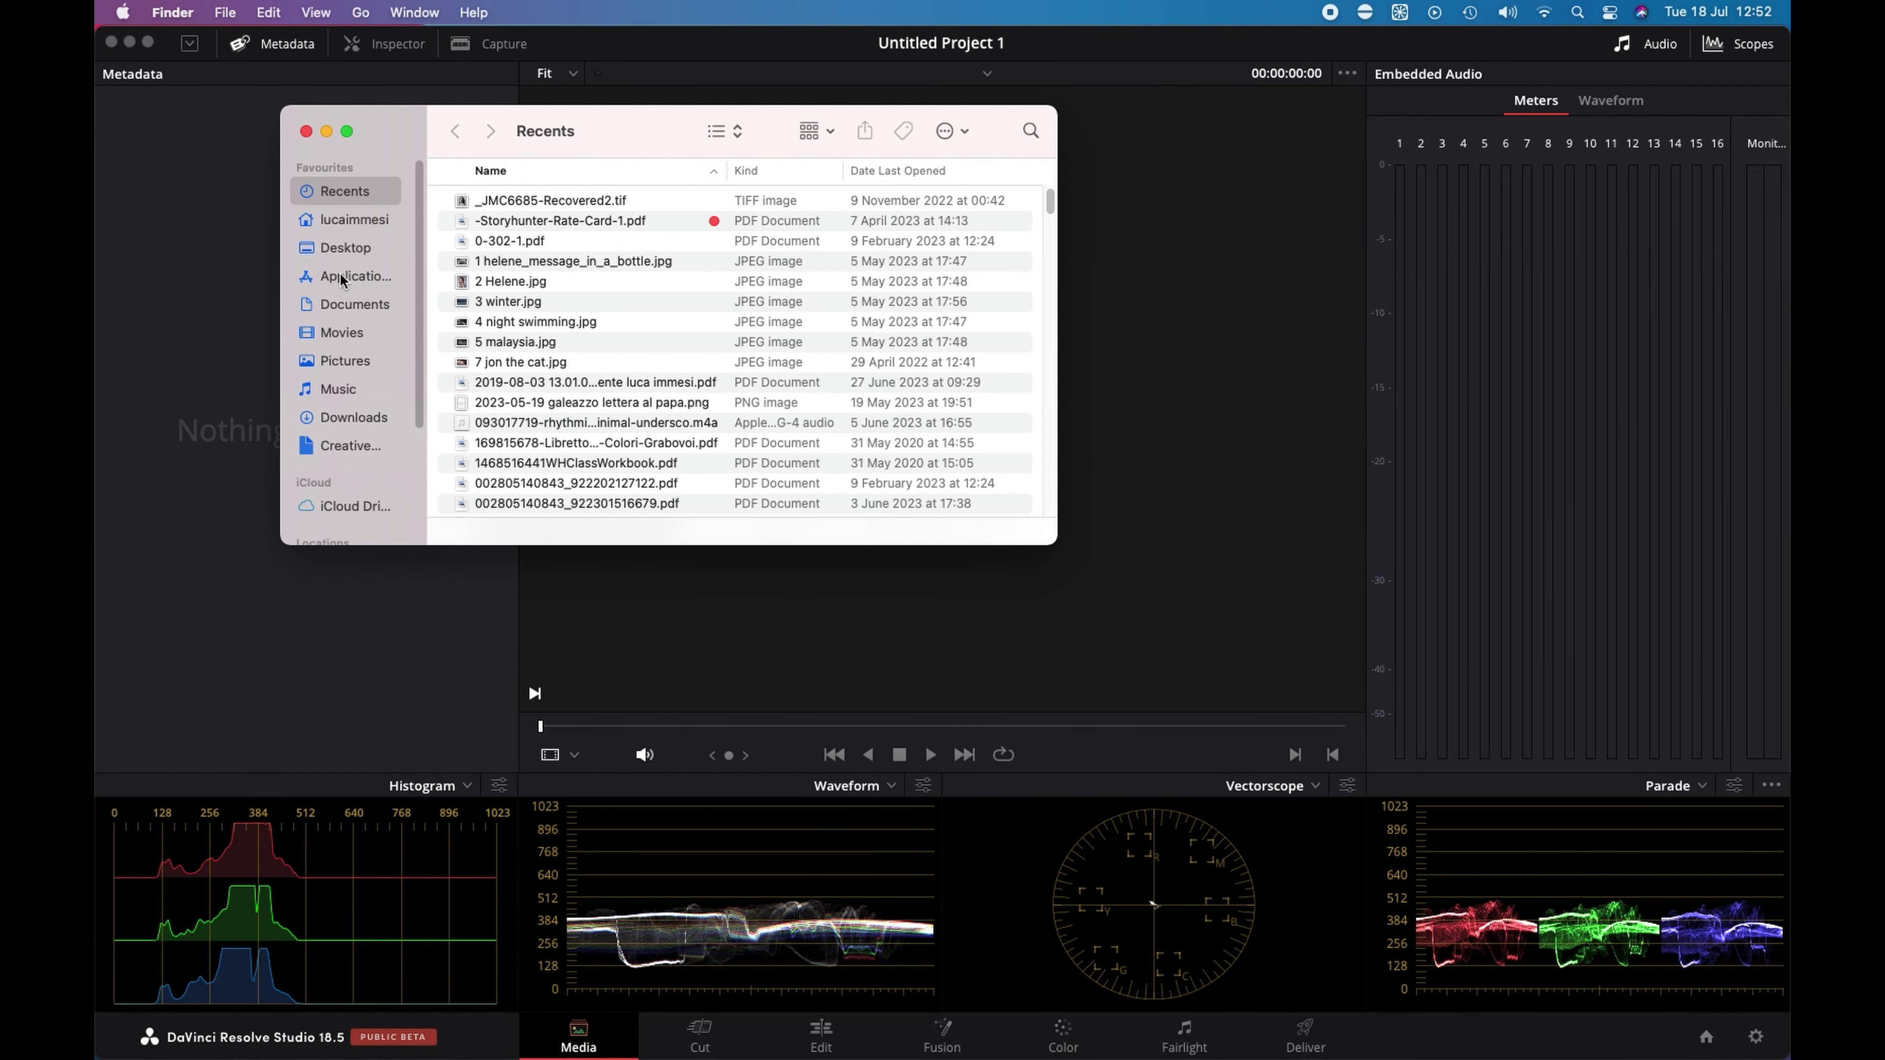
click(346, 248)
click(483, 201)
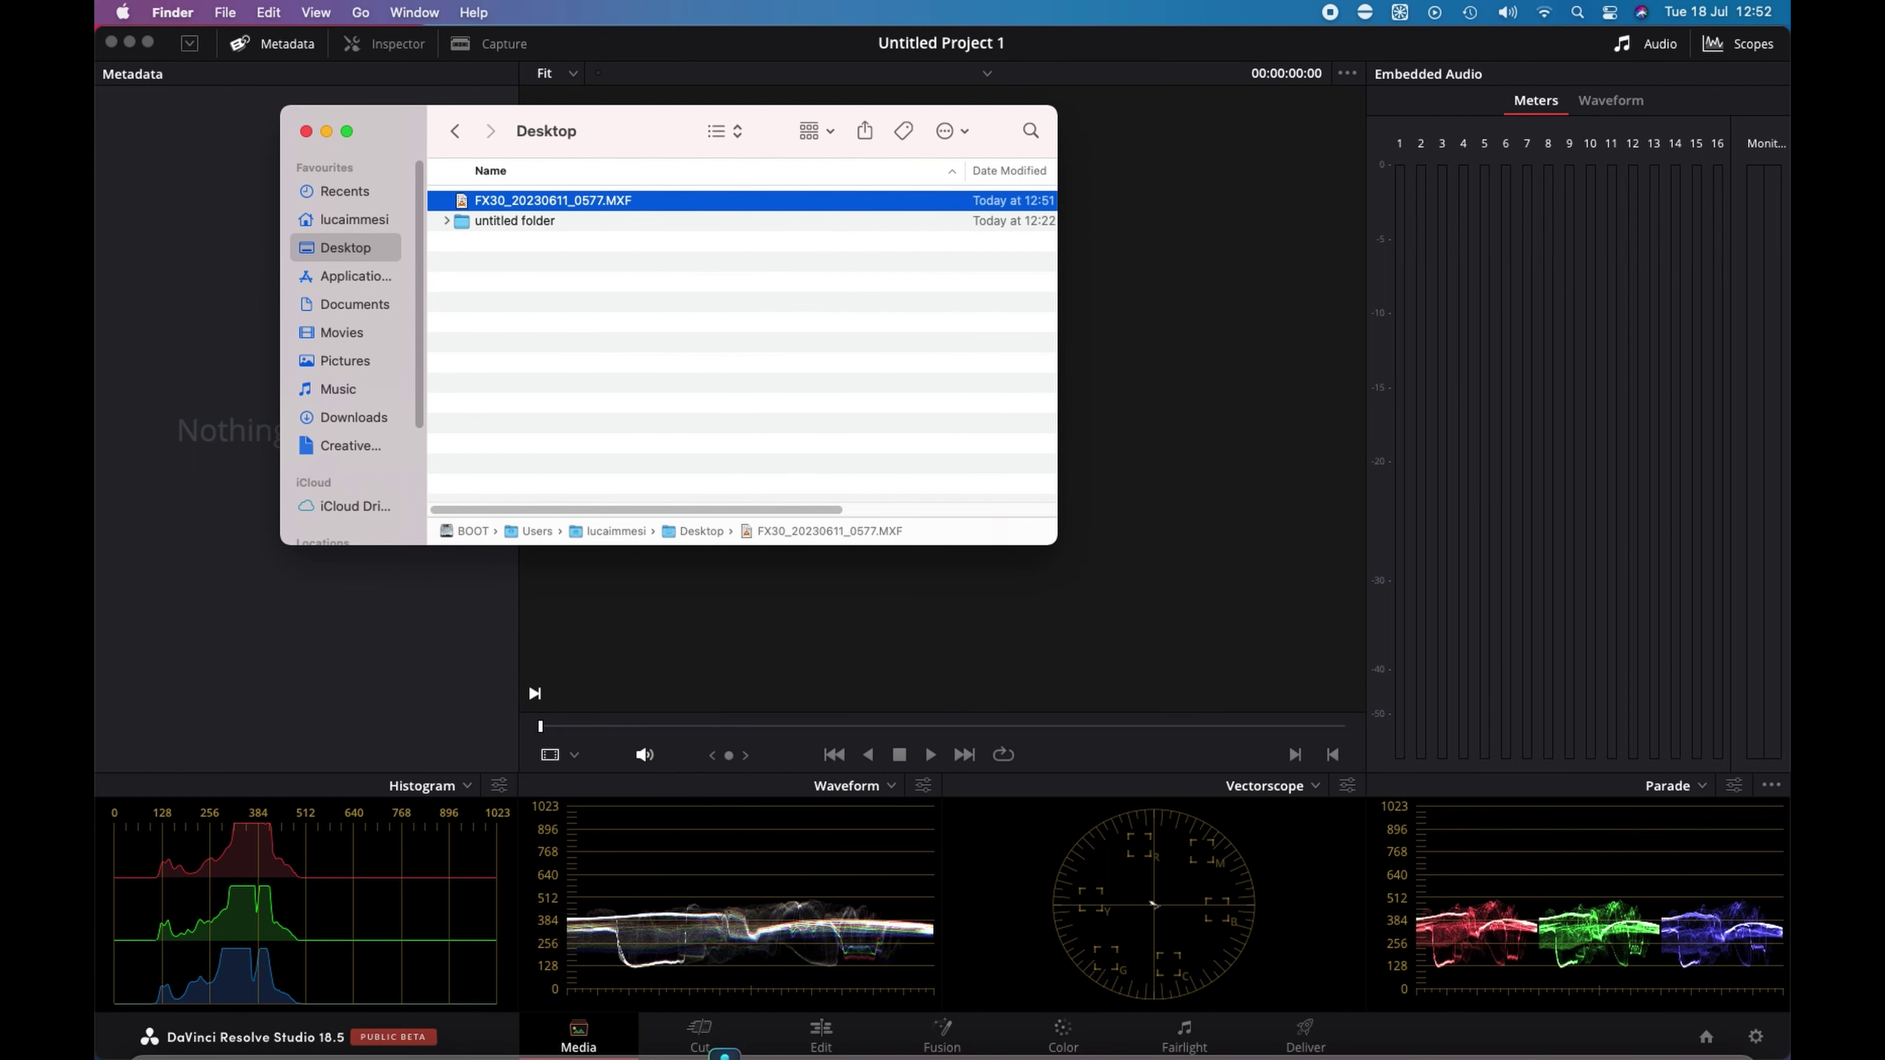
click(724, 1048)
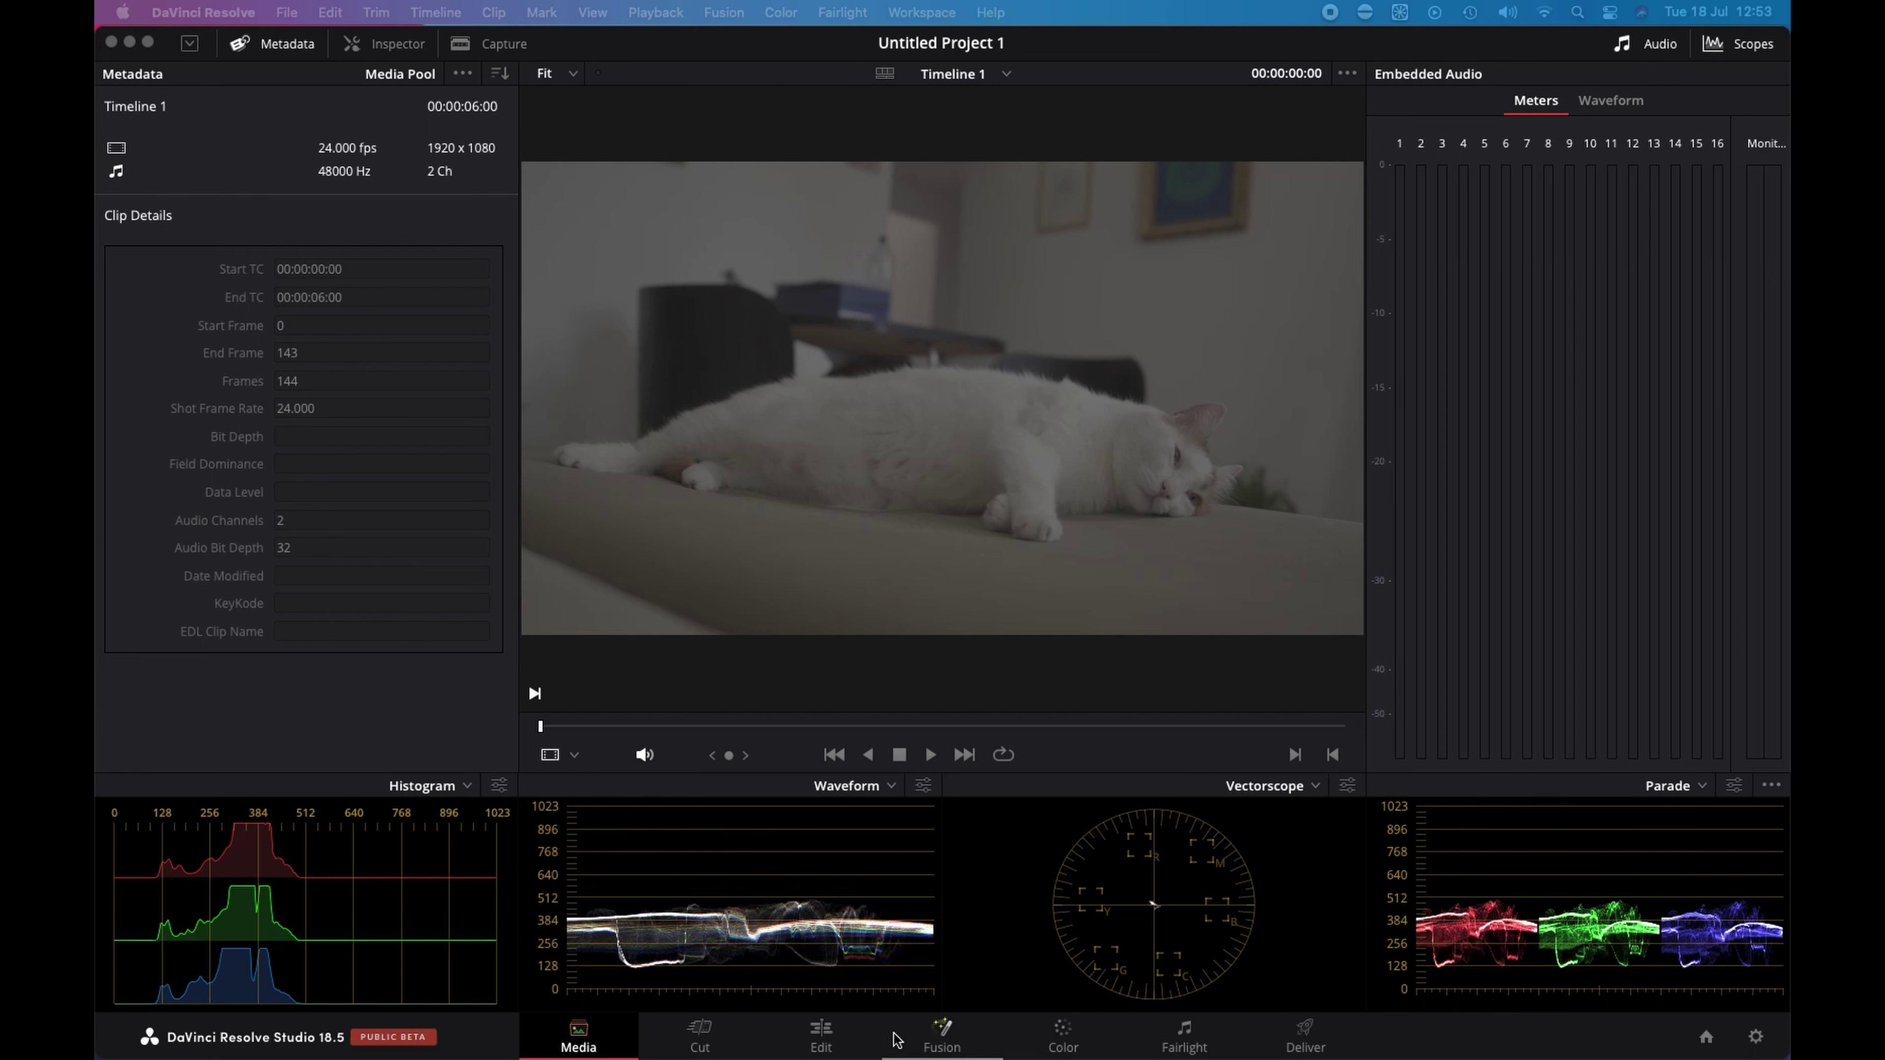
Step: Switch to the Color page to grade the clip on Timeline 1
click(1062, 1035)
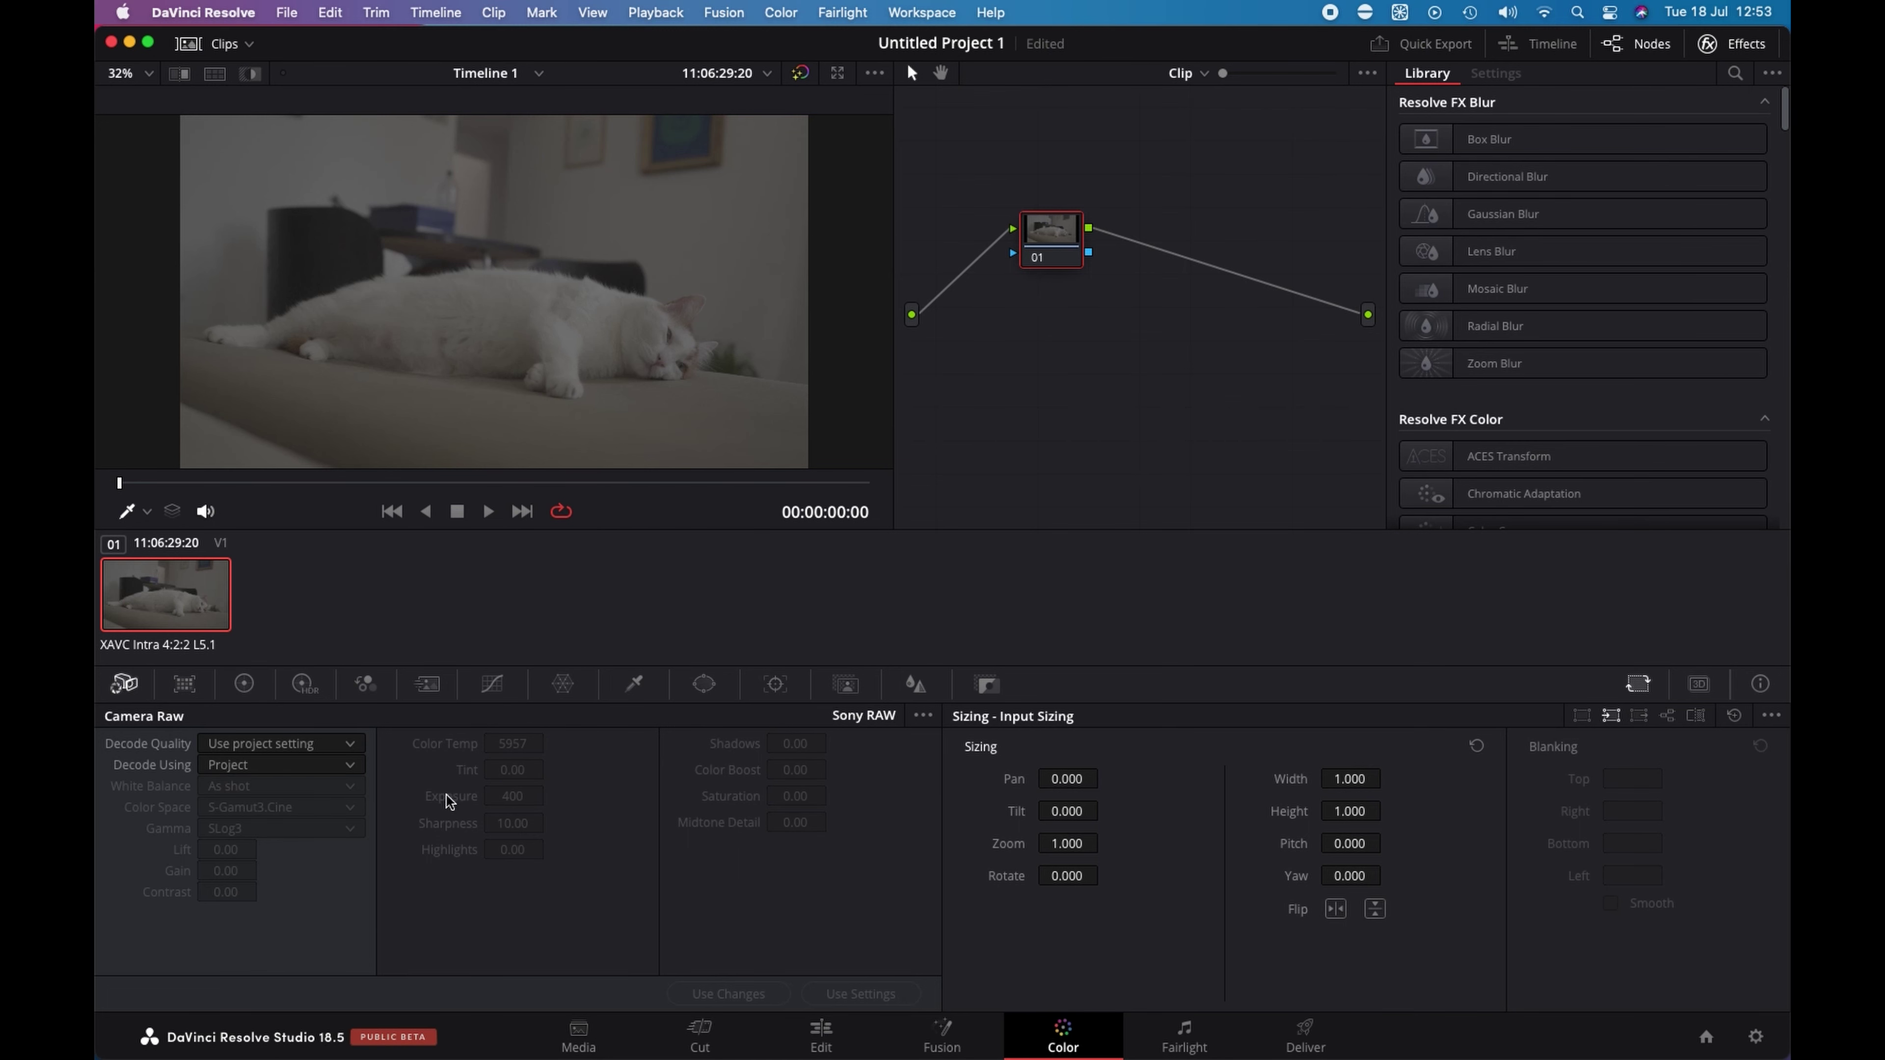
Step: Review the Camera Raw and Color Management pages (DaVinci YRGB, Rec.709 Gamma 2.4) in Project Settings
click(1756, 1037)
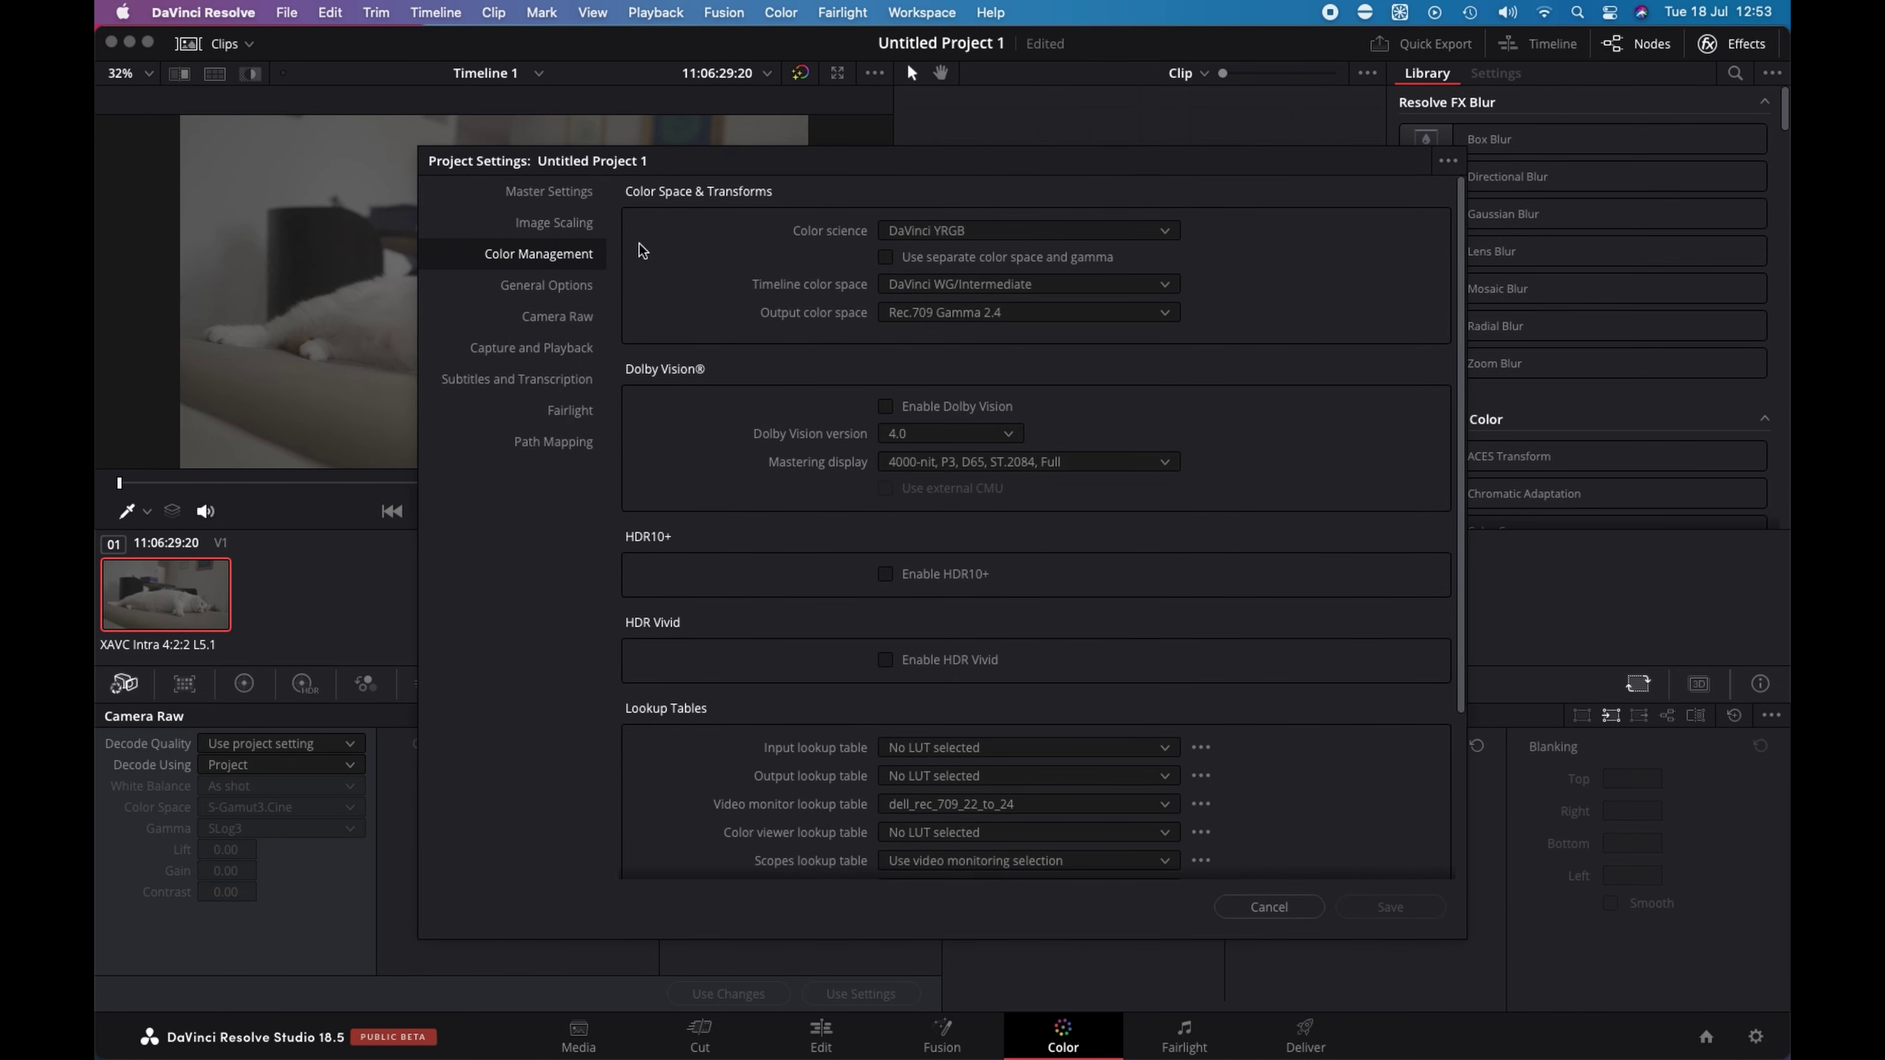
click(556, 316)
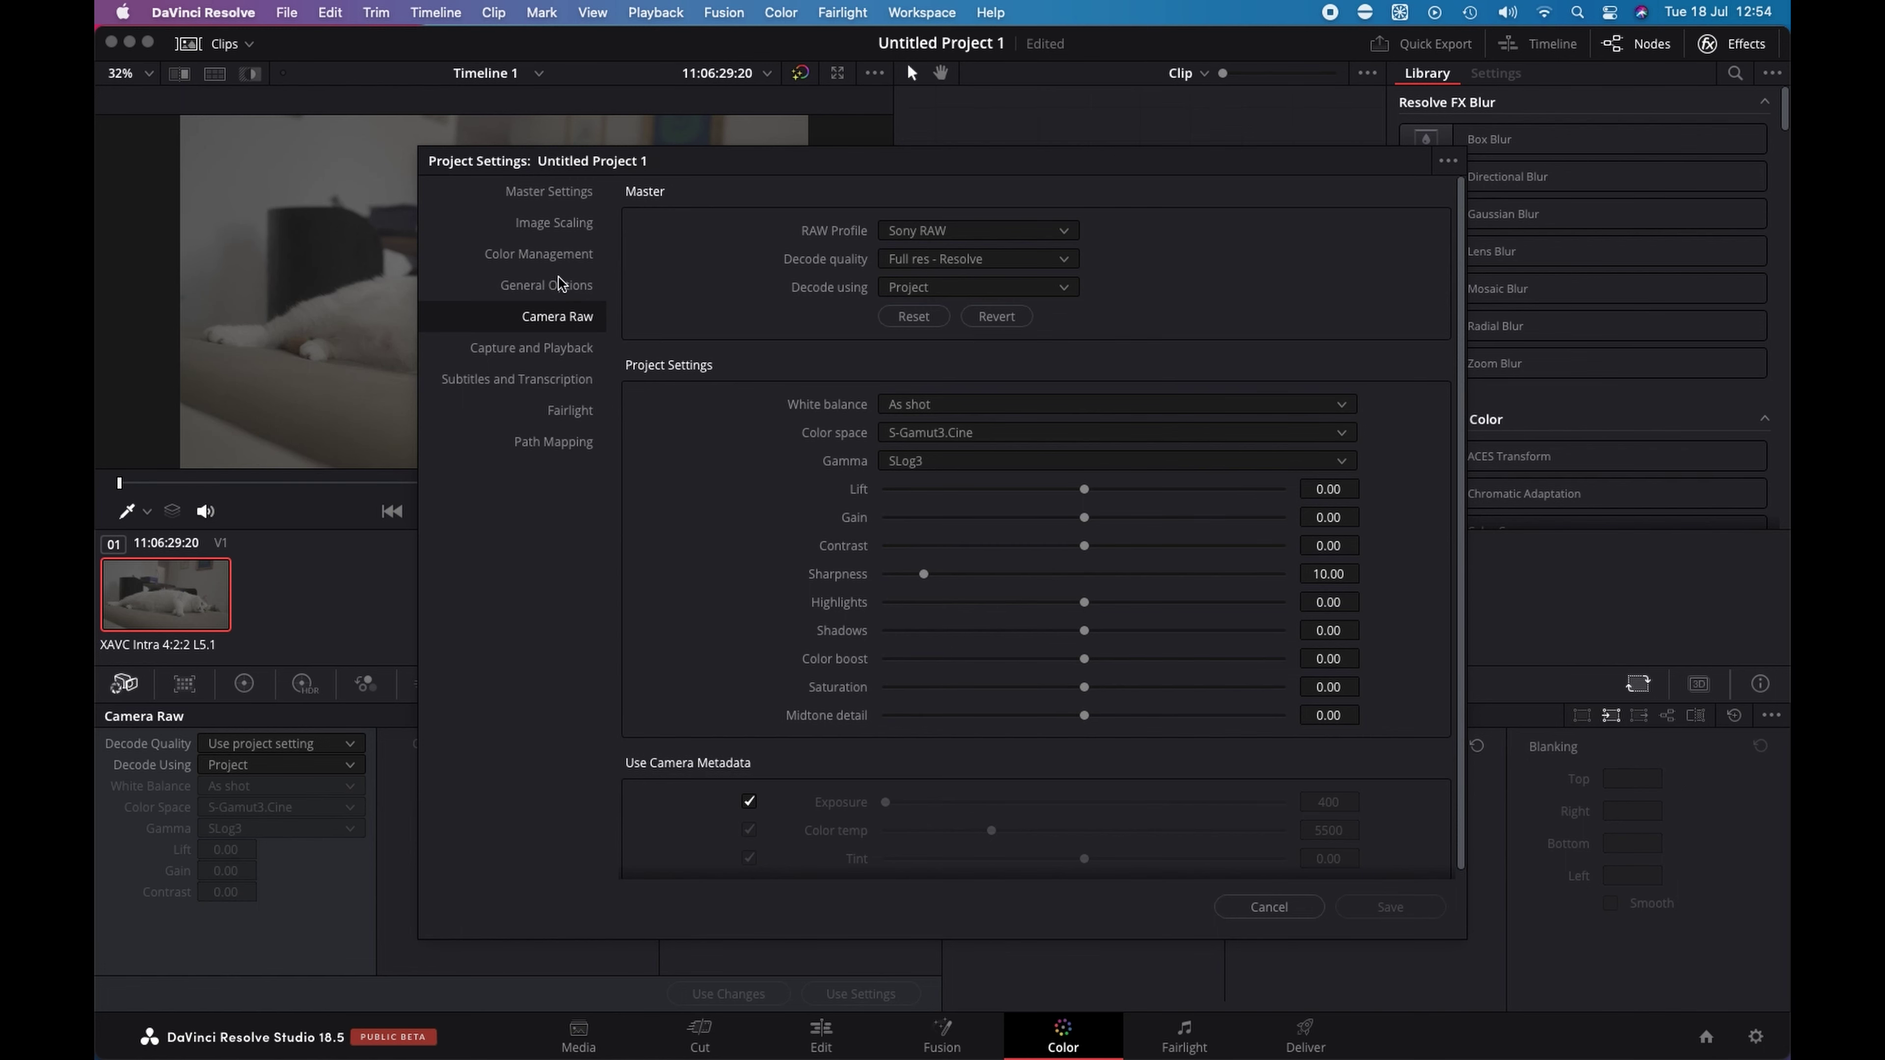
click(537, 255)
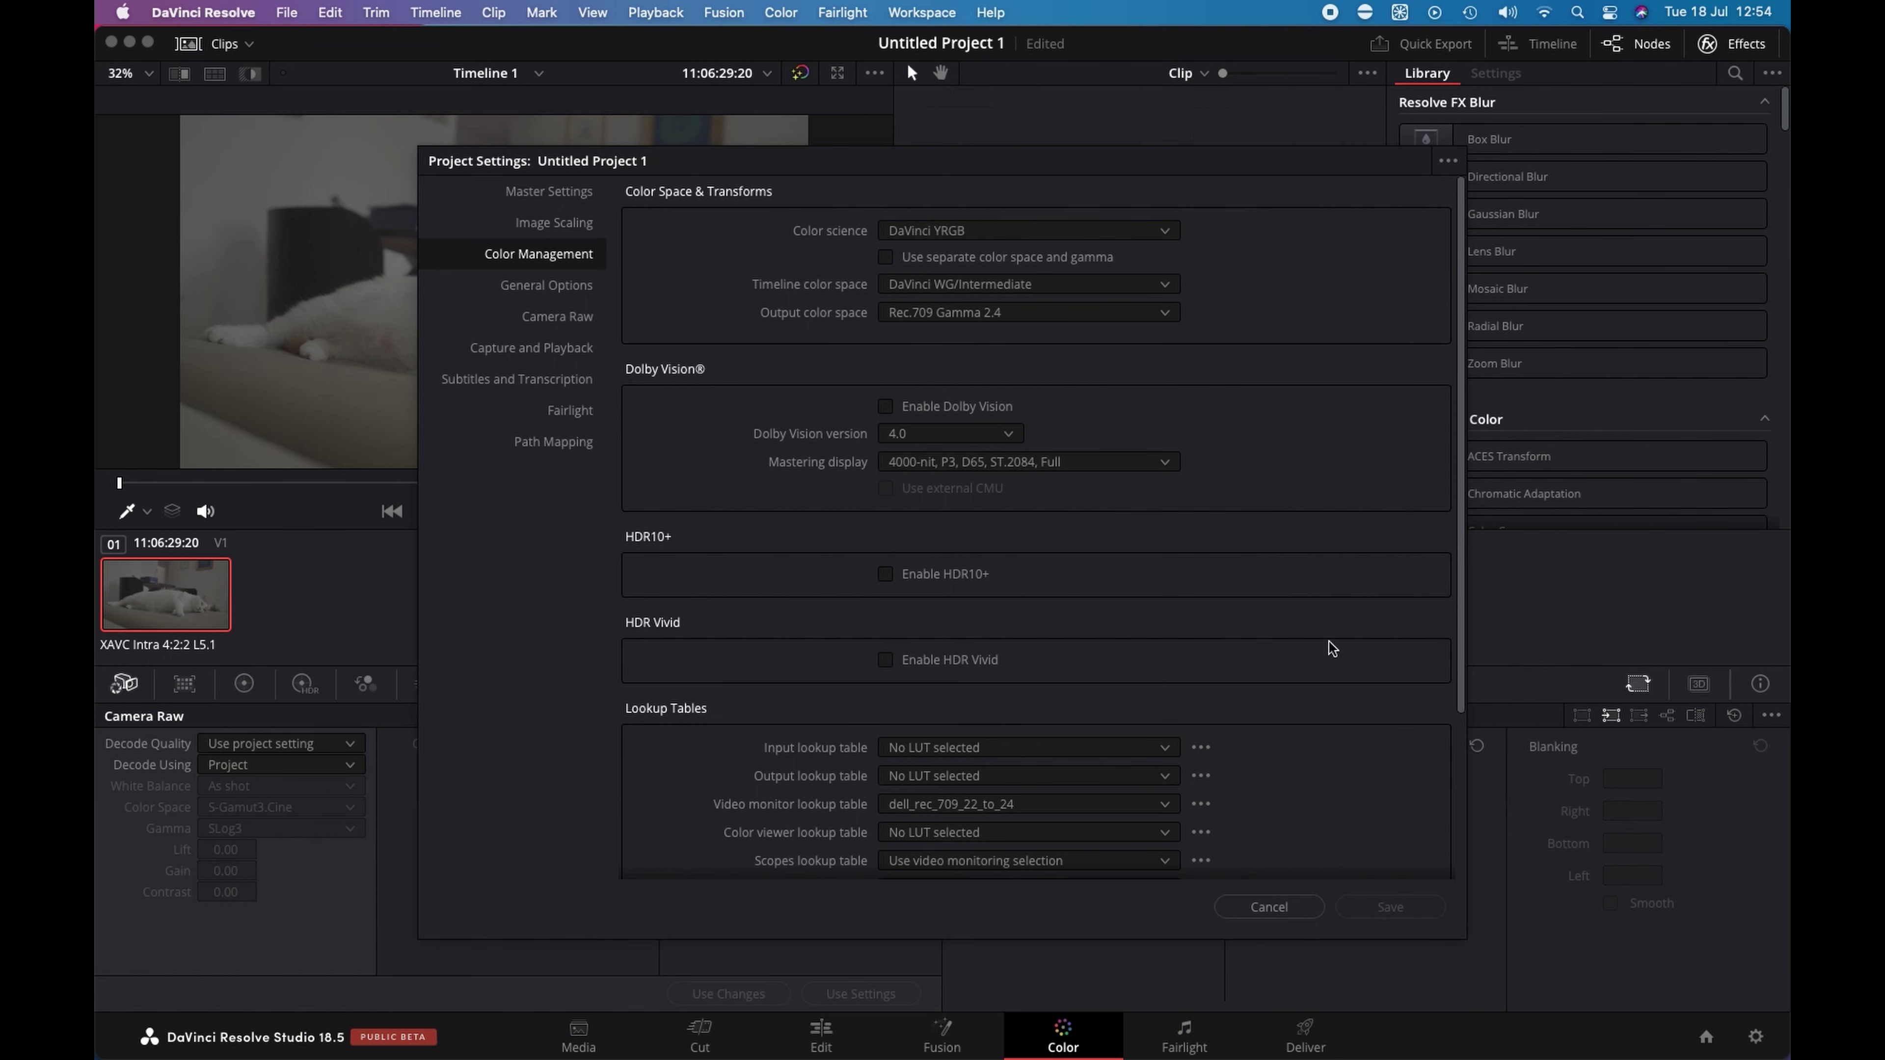
Step: Cancel Project Settings and set the clip's Sony RAW Decode Using to Clip
click(1277, 907)
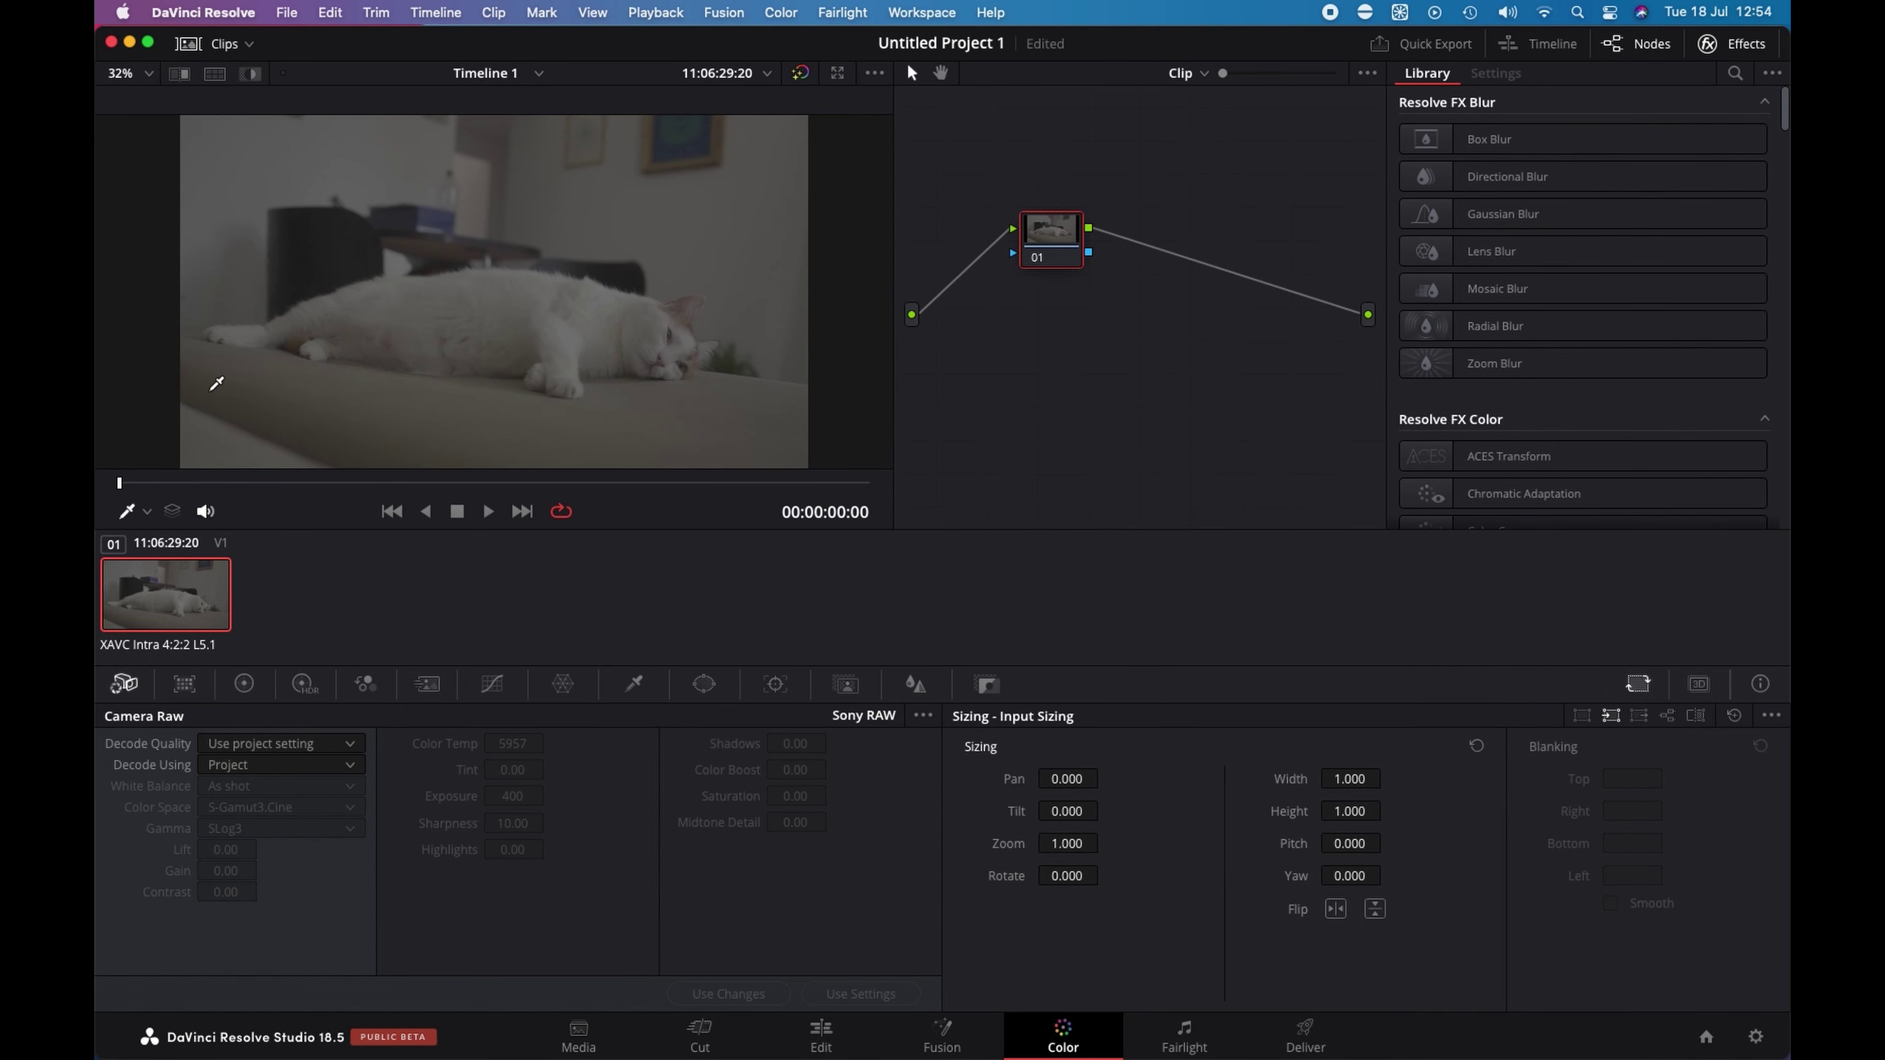
click(253, 767)
click(252, 858)
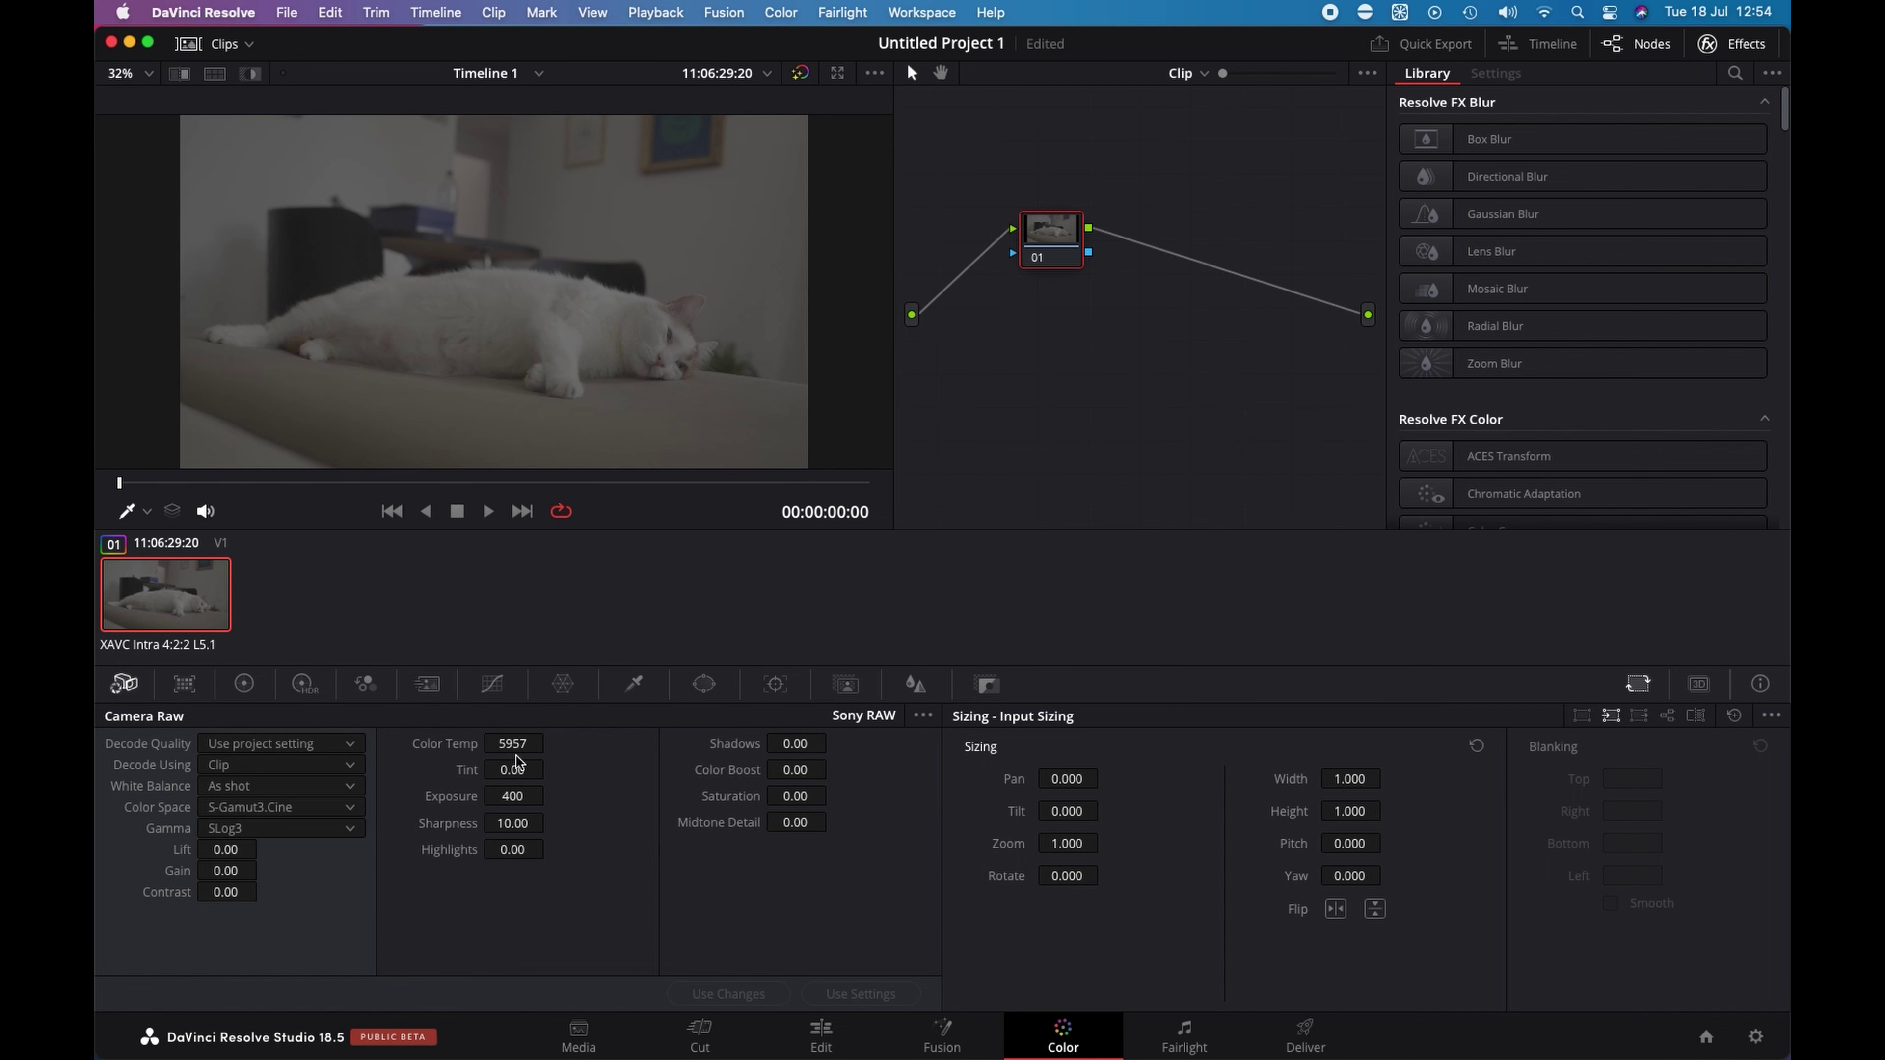
Step: Show the FX30 clip's color adjustment settings in Catalyst Browse instead of export settings
mouse_move(1021, 1058)
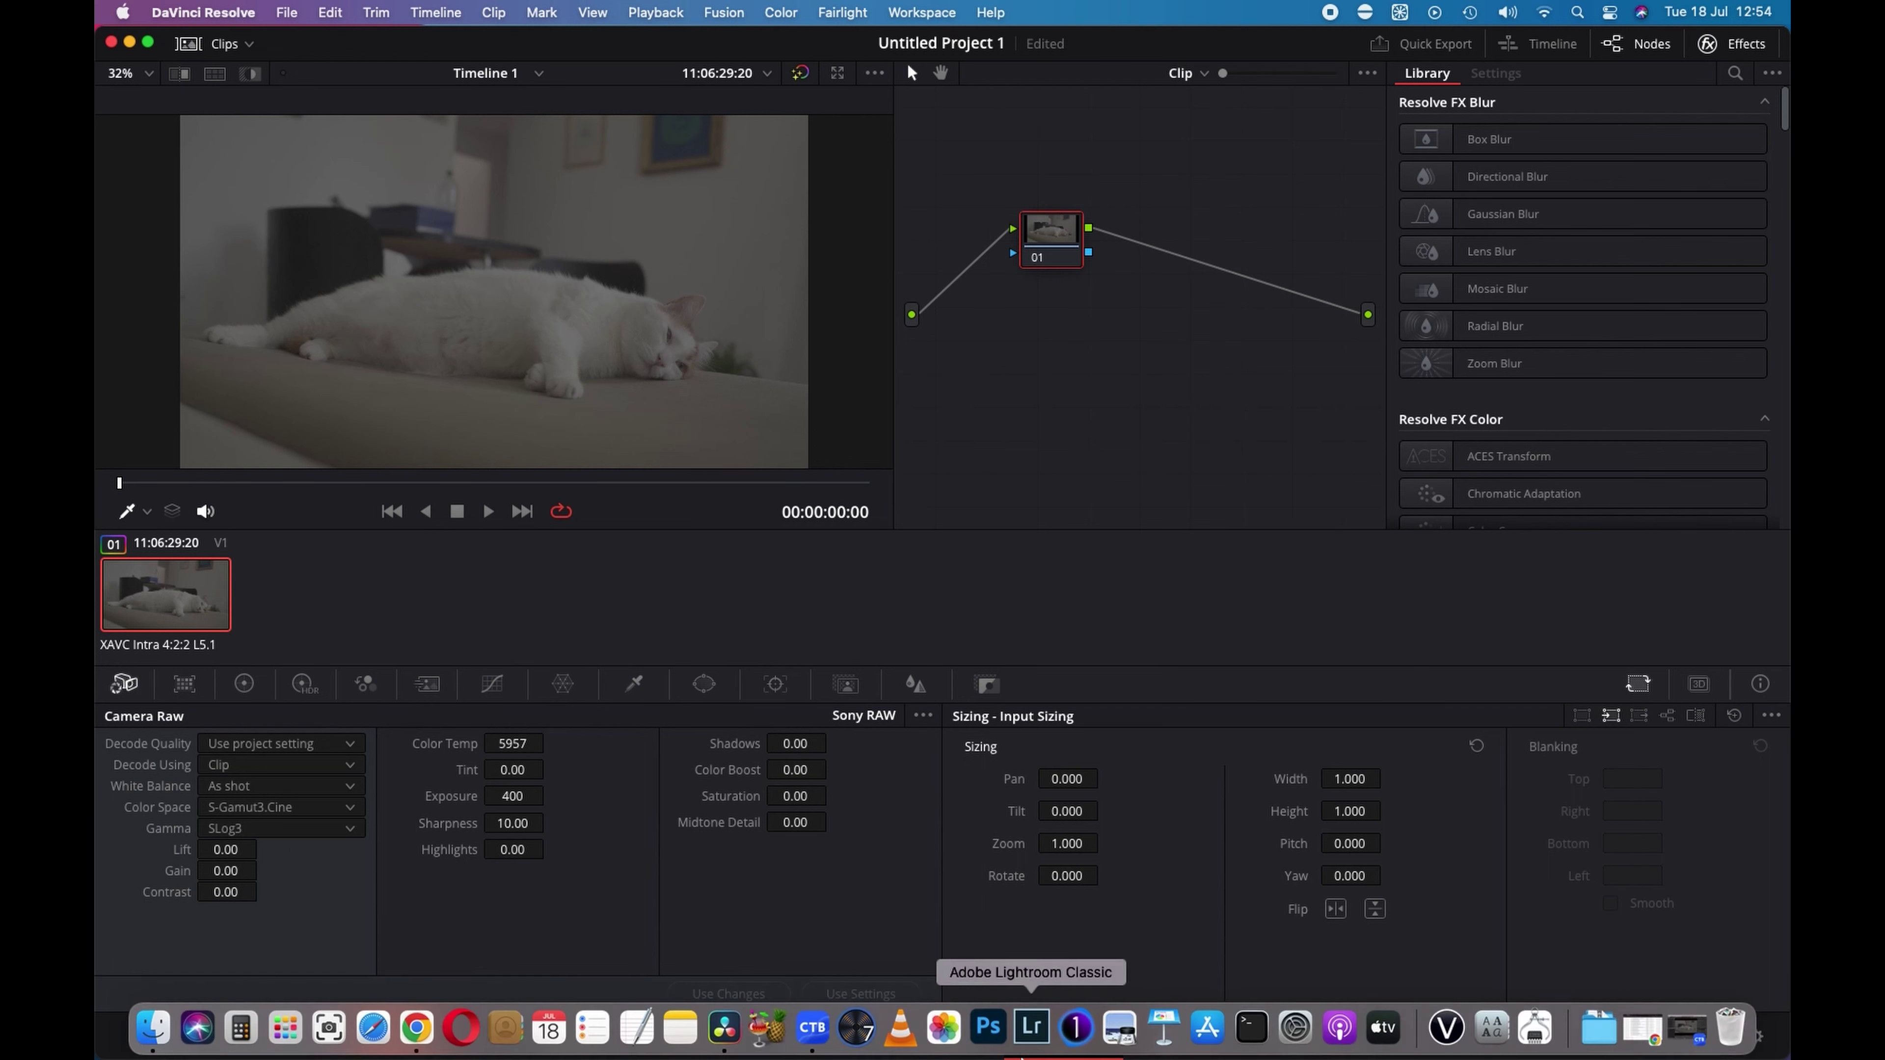
click(813, 1027)
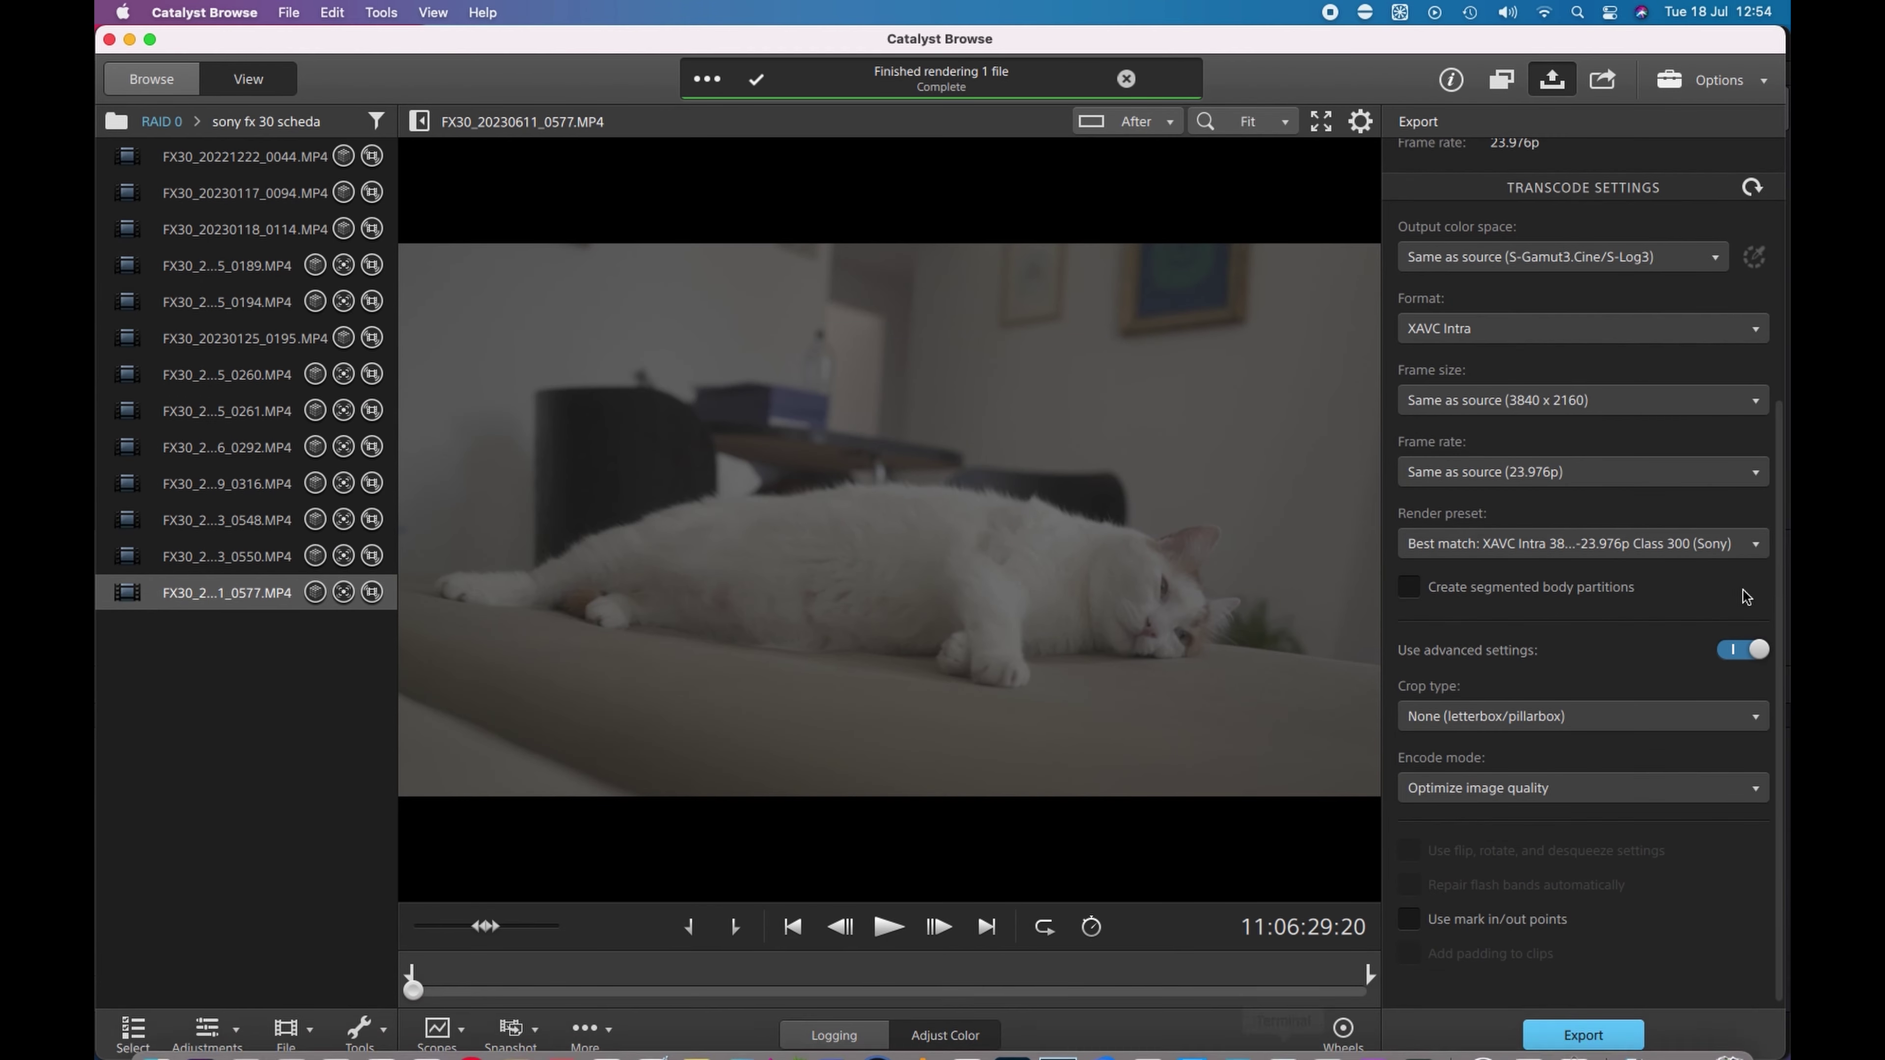
click(1451, 80)
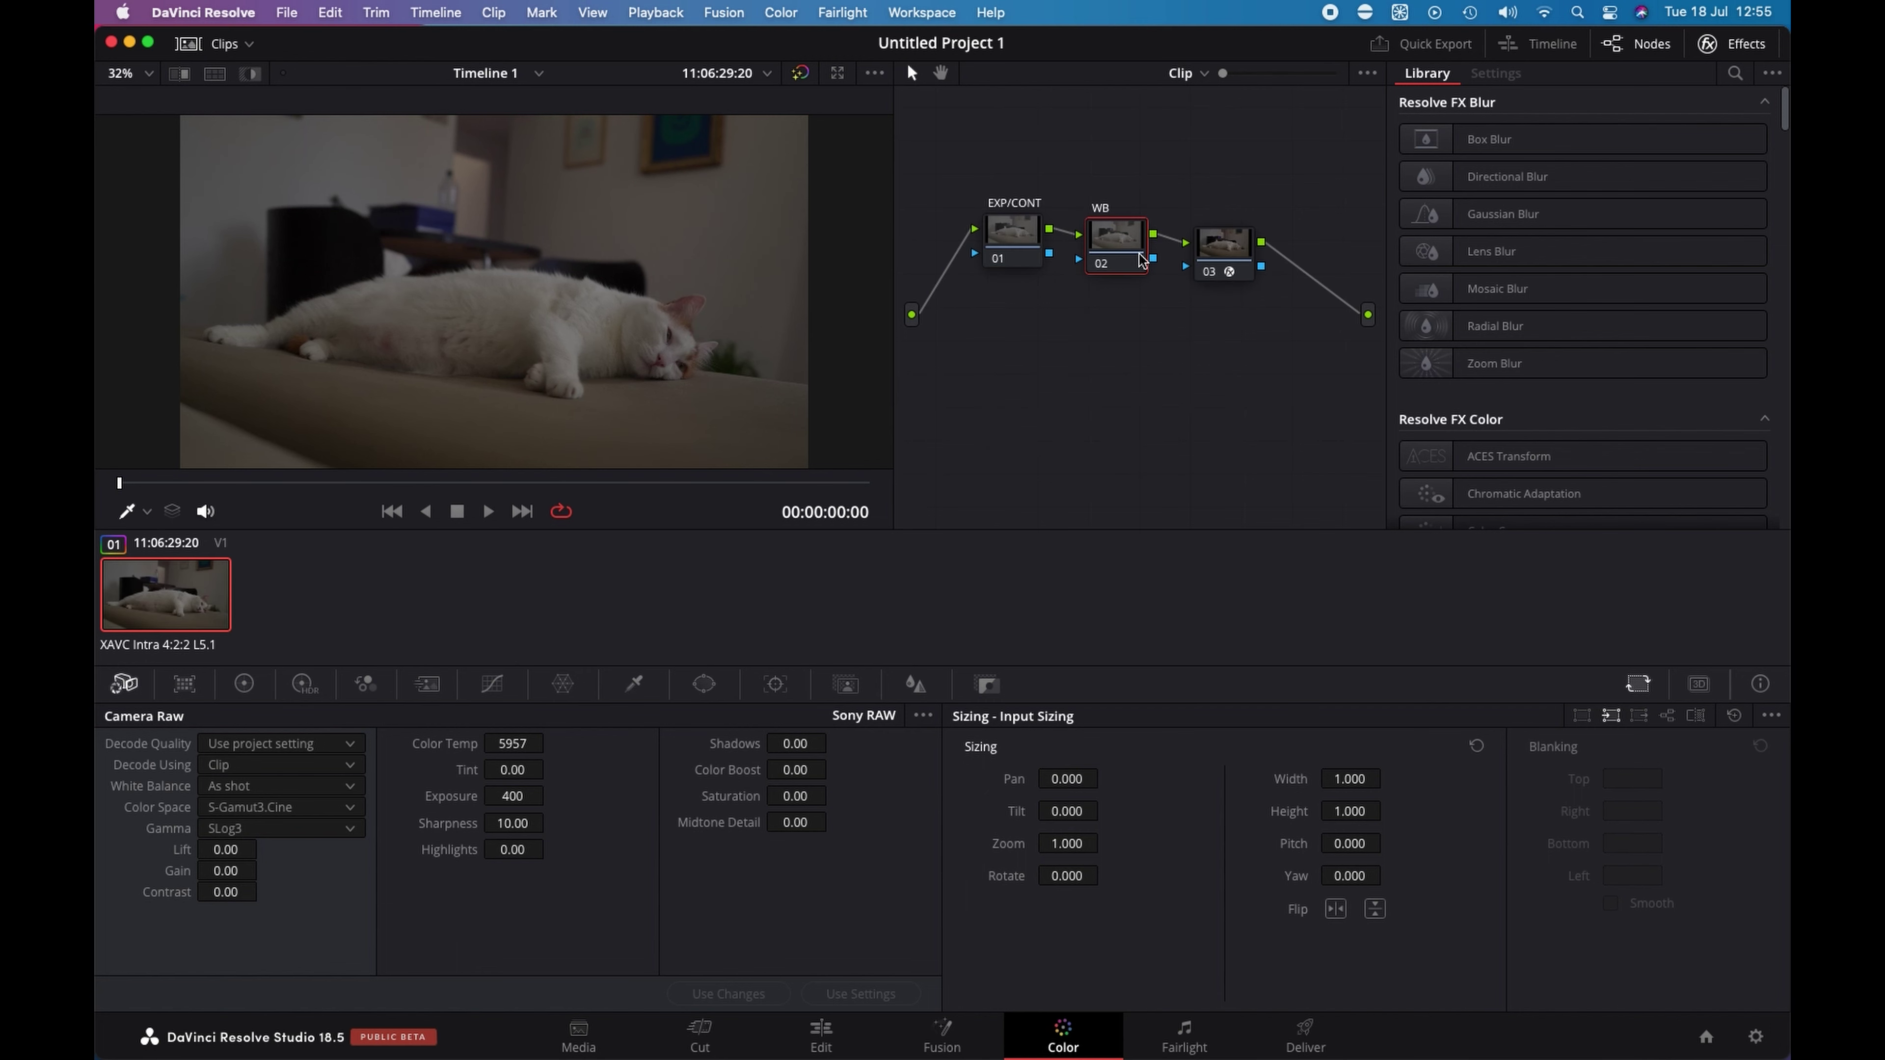
click(1013, 231)
click(1226, 252)
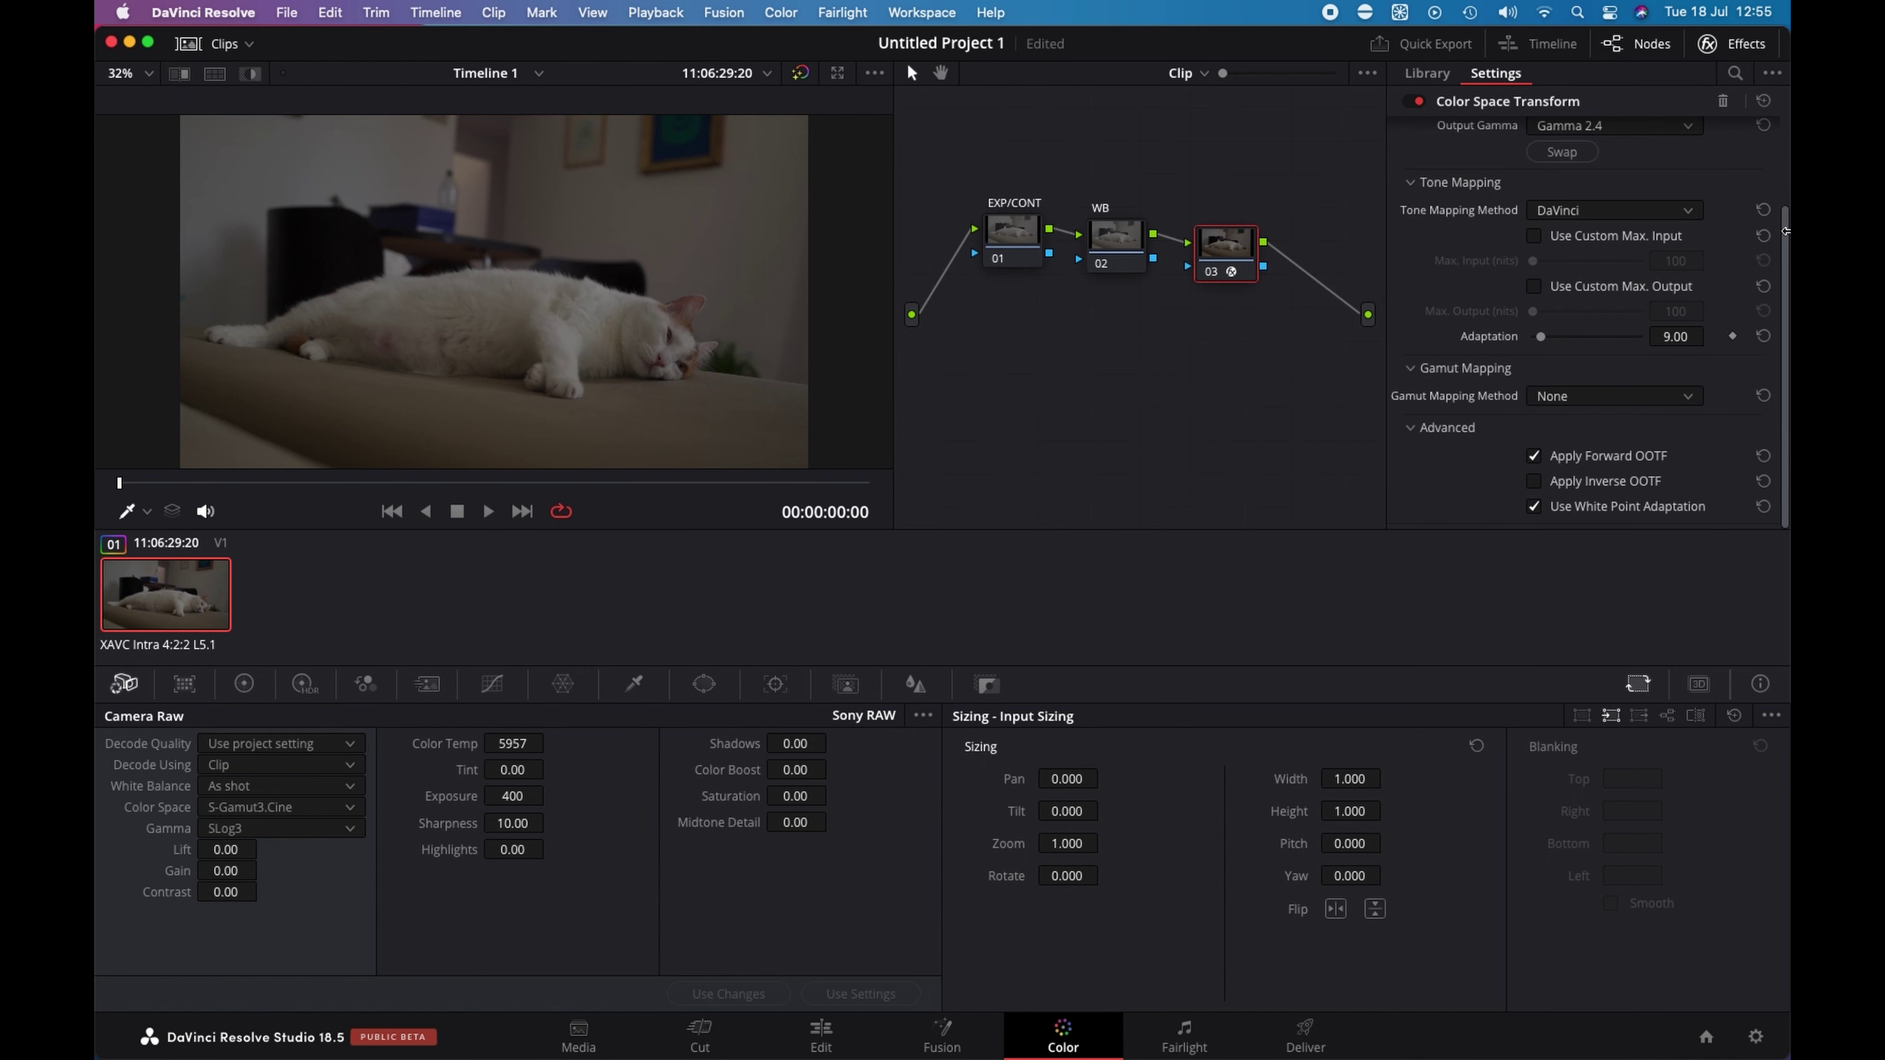
scroll(1784, 251, up, 3)
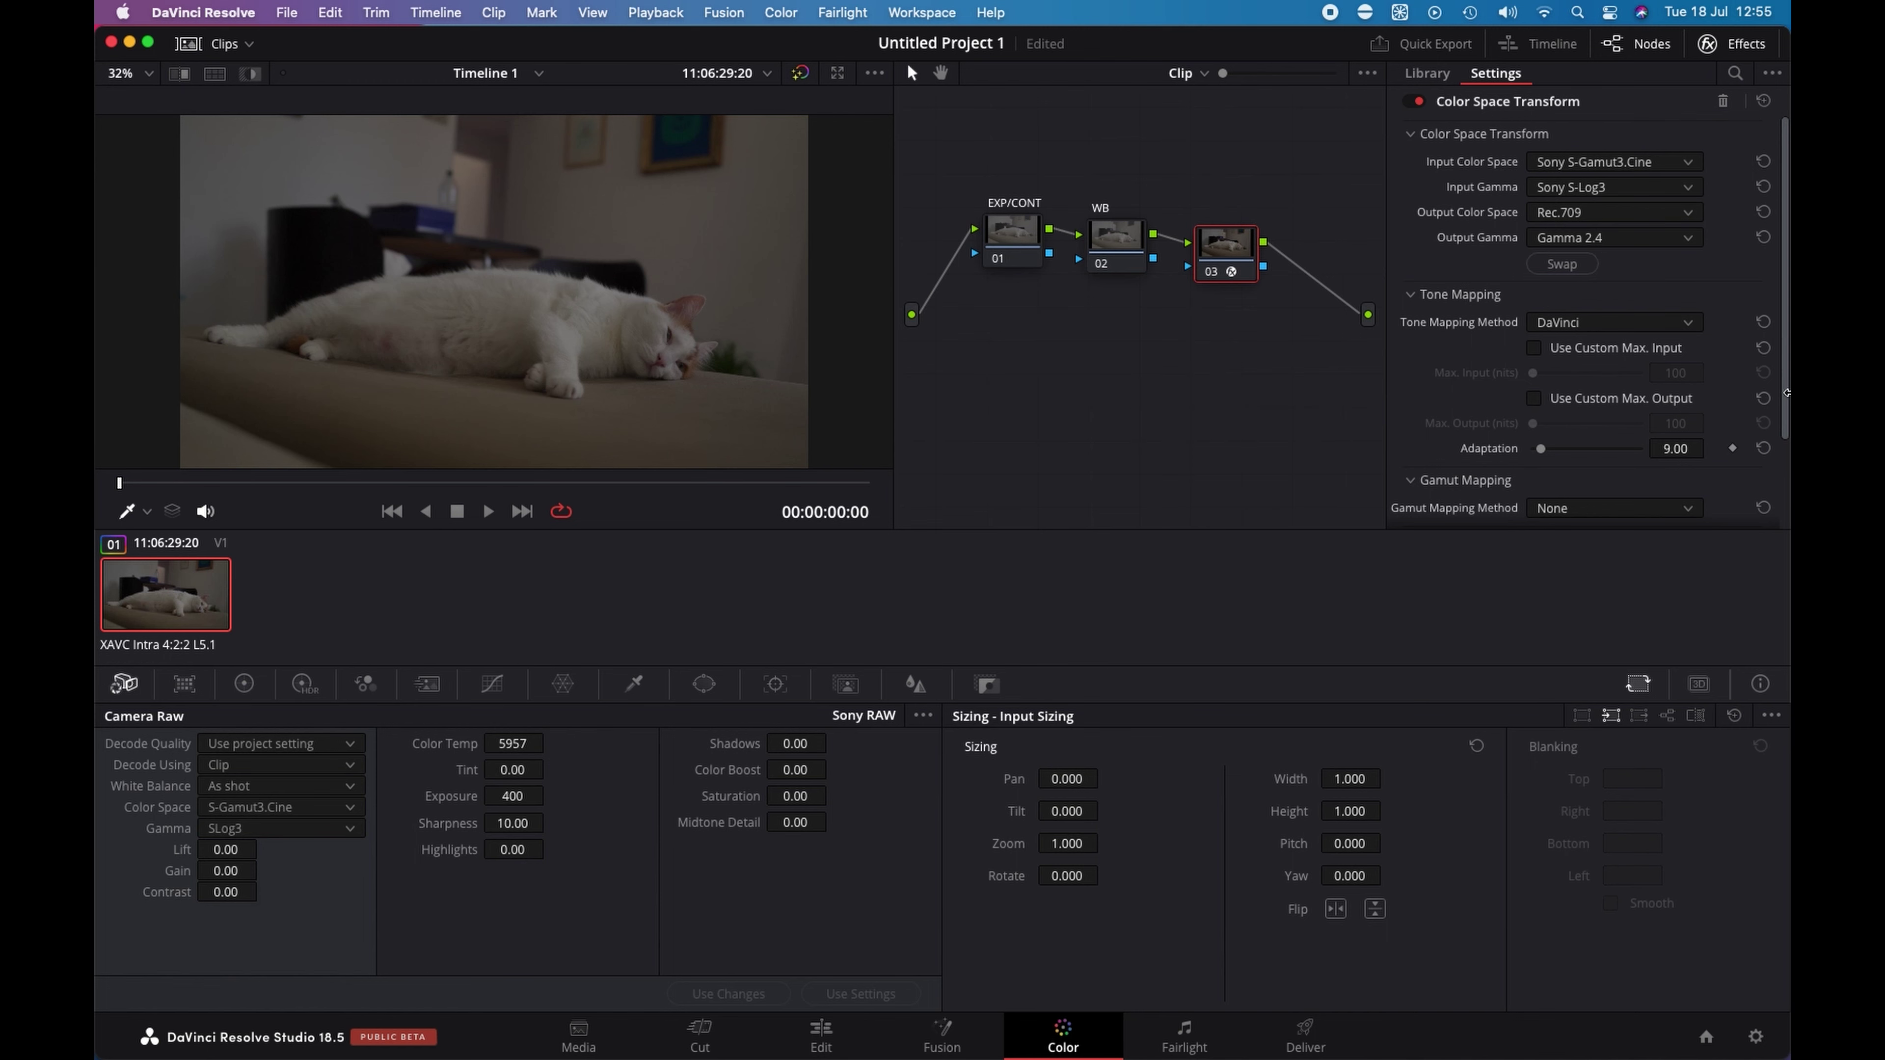
scroll(1787, 392, down, 5)
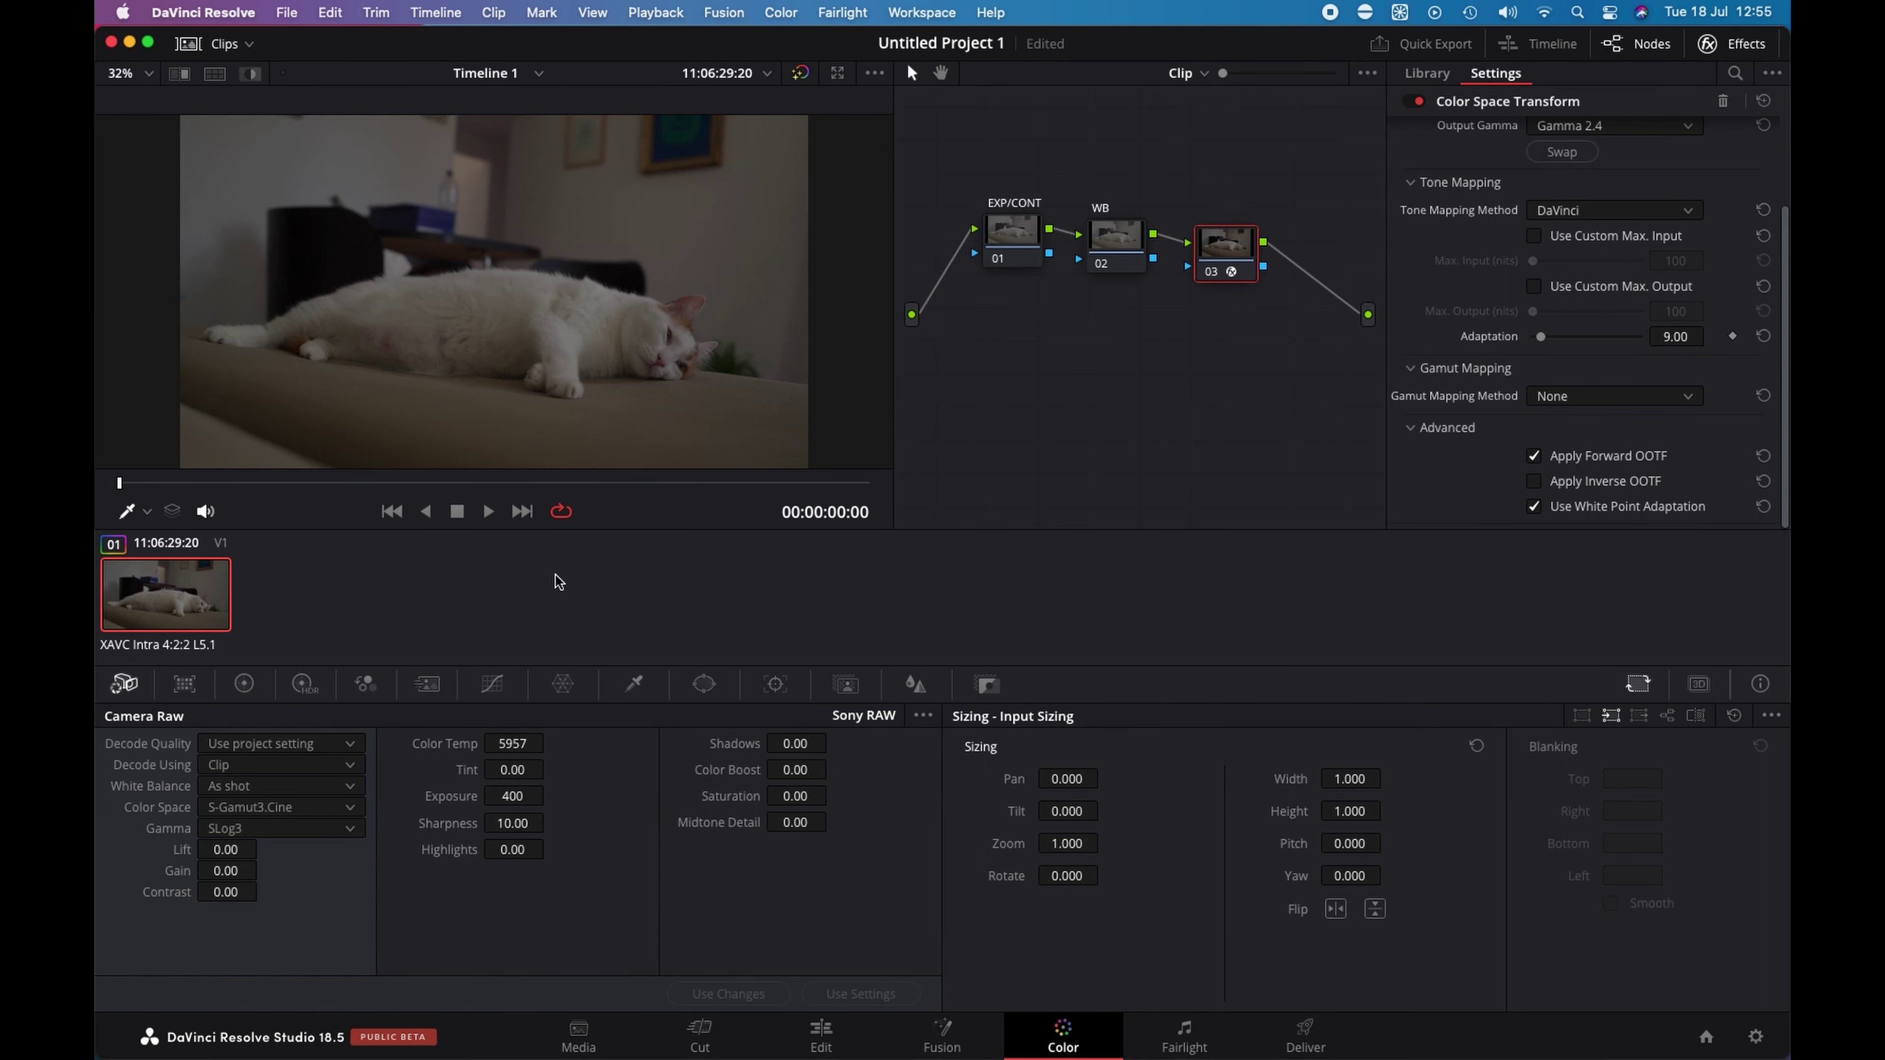
Step: Select the EXP/CONT node, try raising the Offset wheel, then undo it
click(1003, 263)
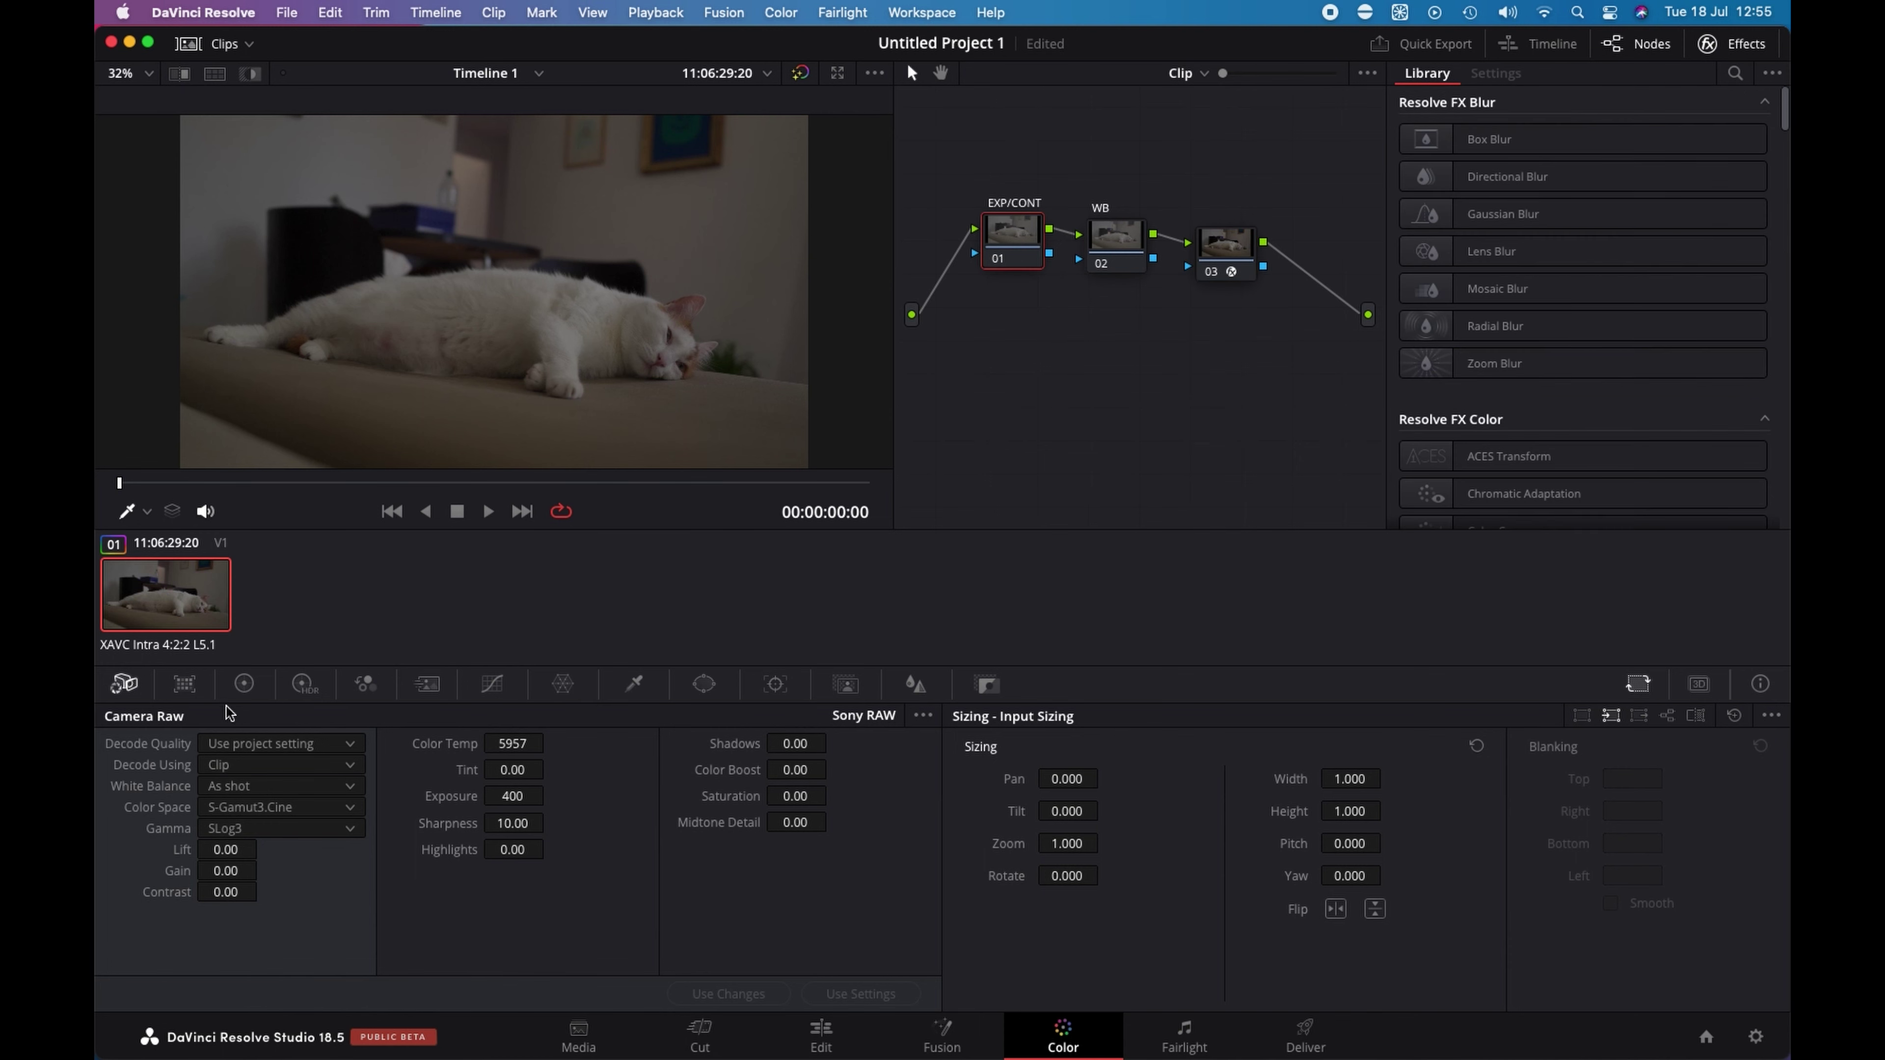
click(244, 683)
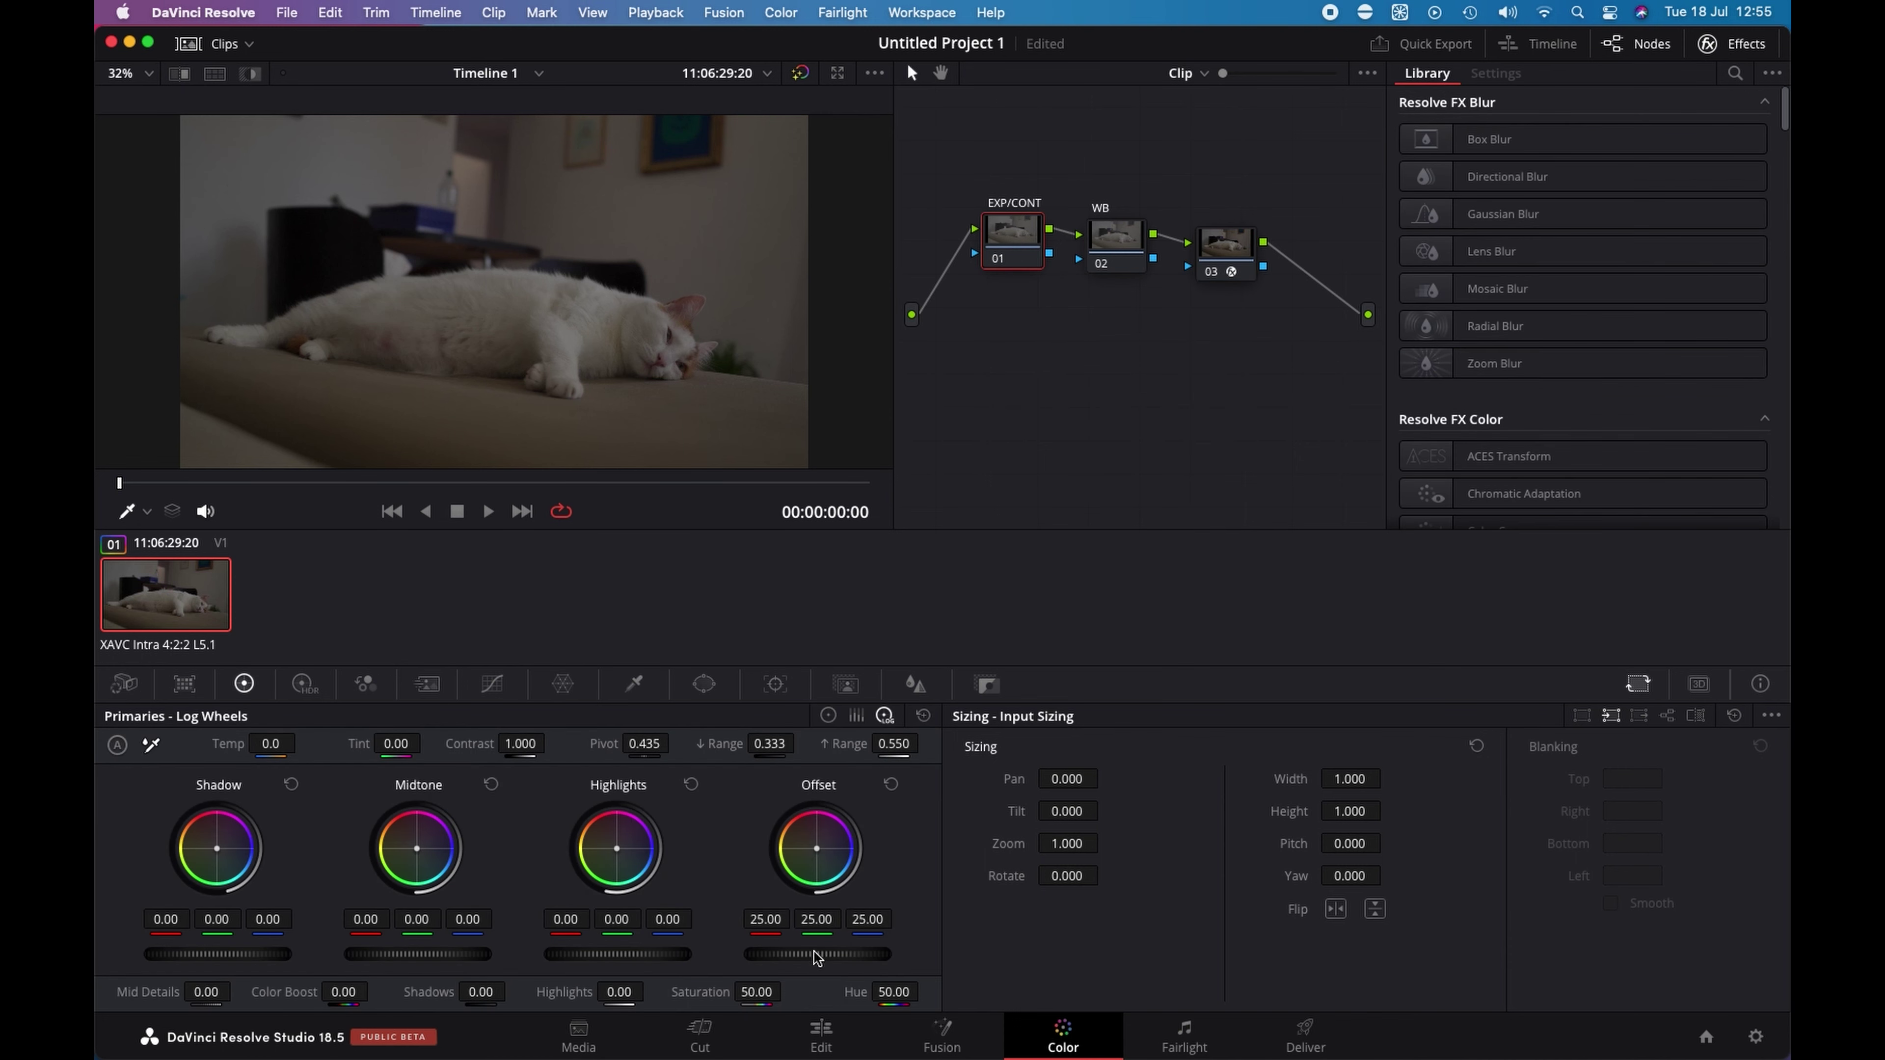
drag(814, 953, 865, 942)
key(super+z)
Step: Set Sony RAW exposure to 480, contrast to 20.50 and saturation to 26.50
click(126, 685)
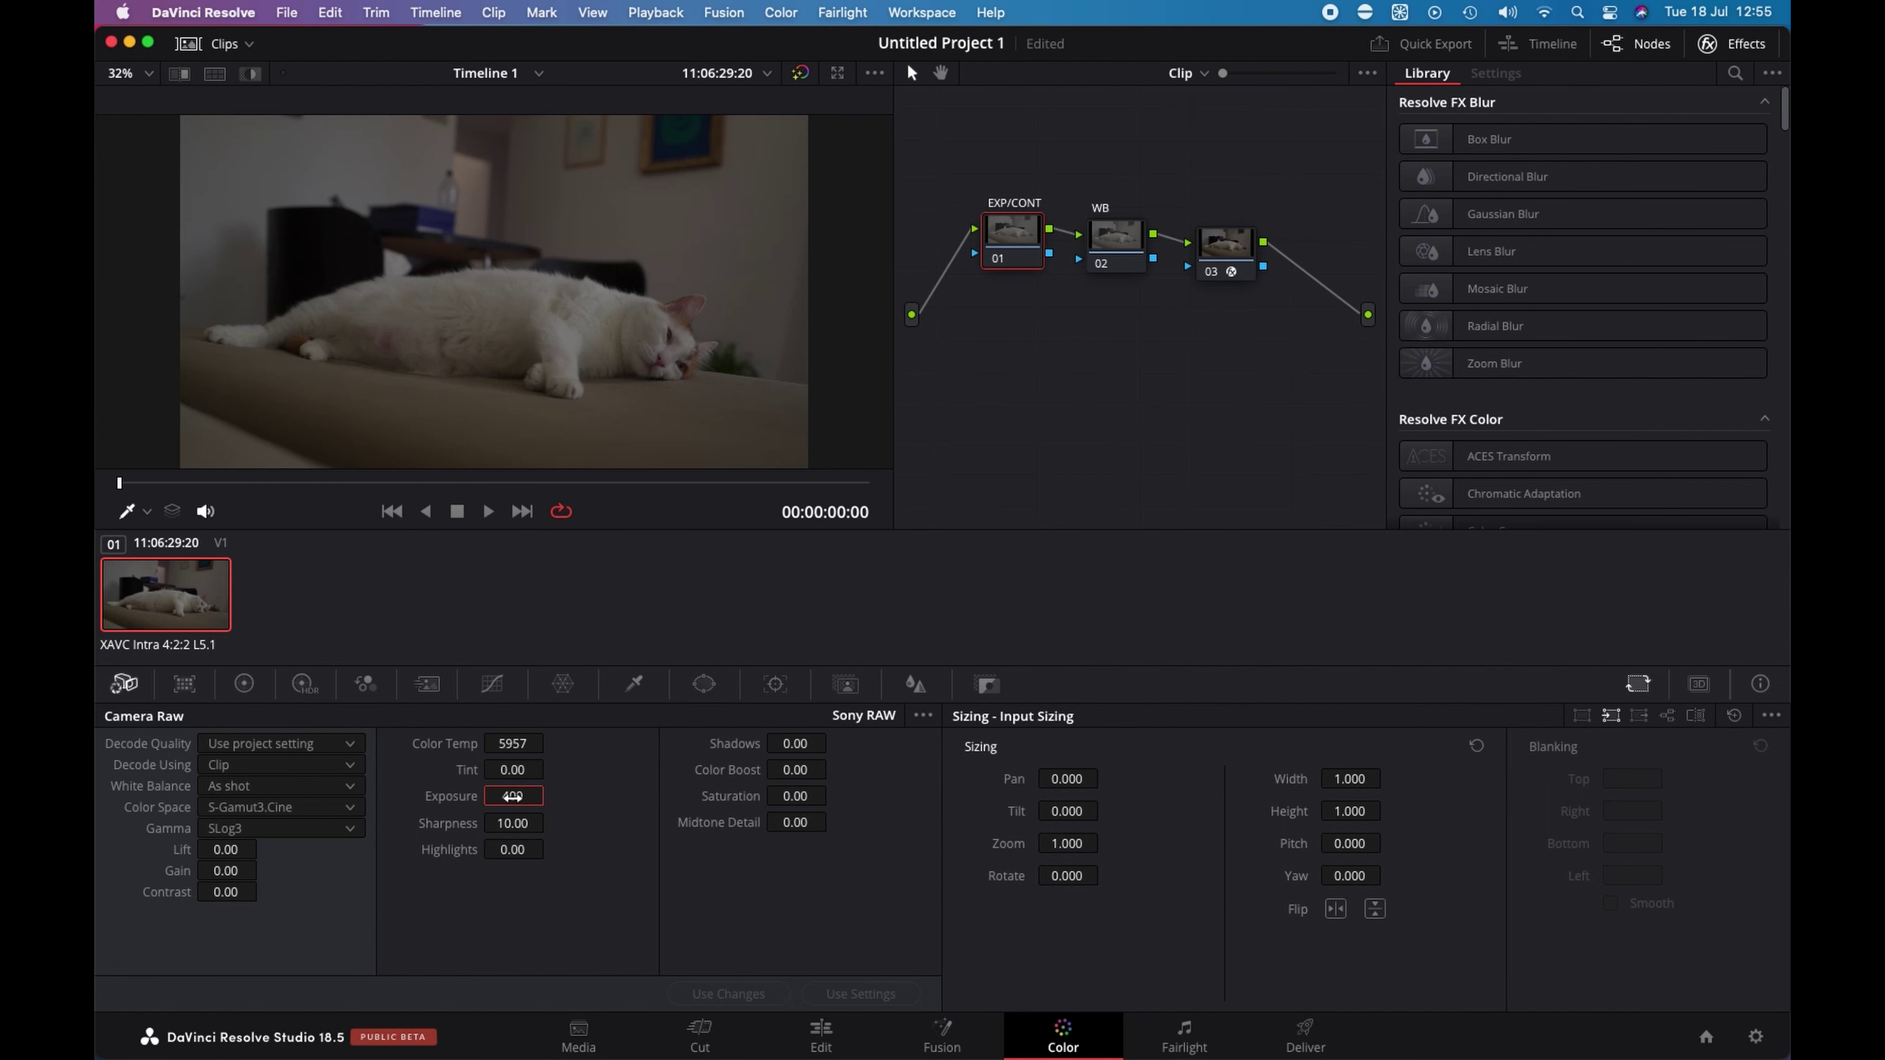
mouse_move(512, 796)
mouse_down()
mouse_move(543, 800)
mouse_move(512, 797)
mouse_up()
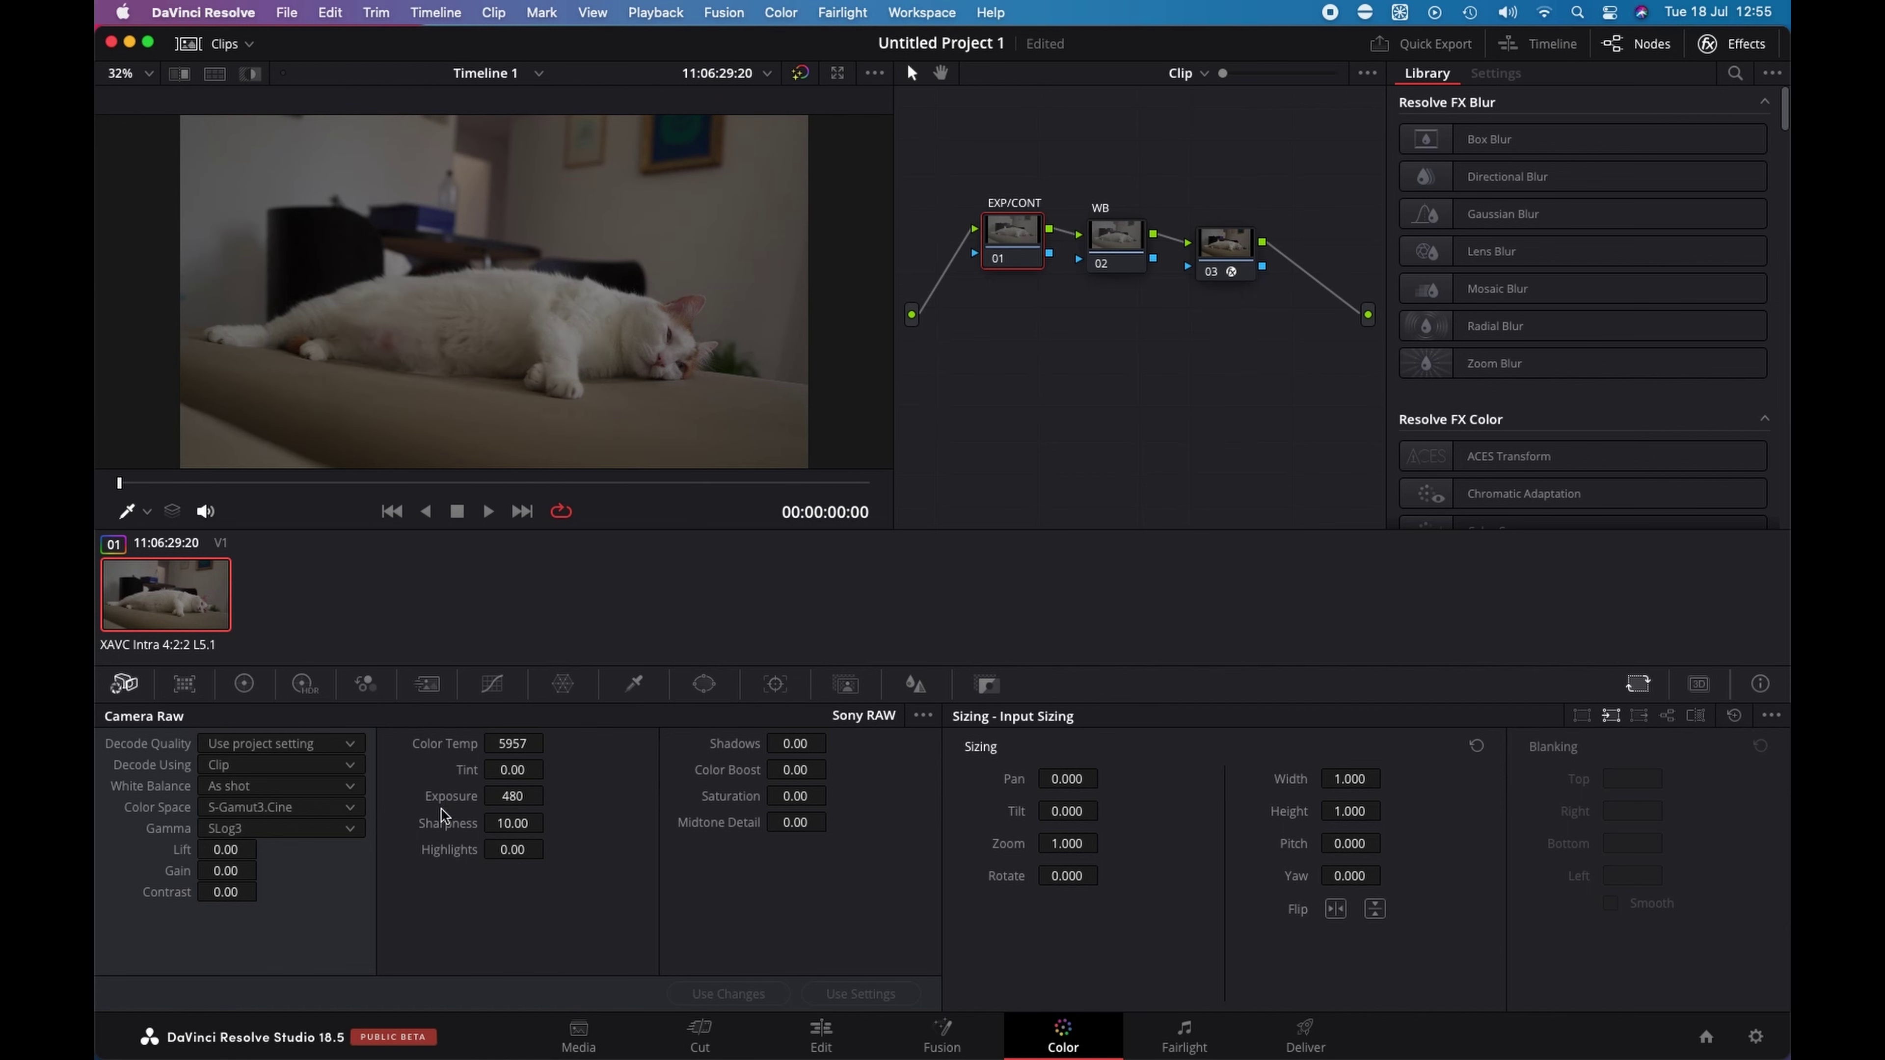
drag(218, 893, 260, 892)
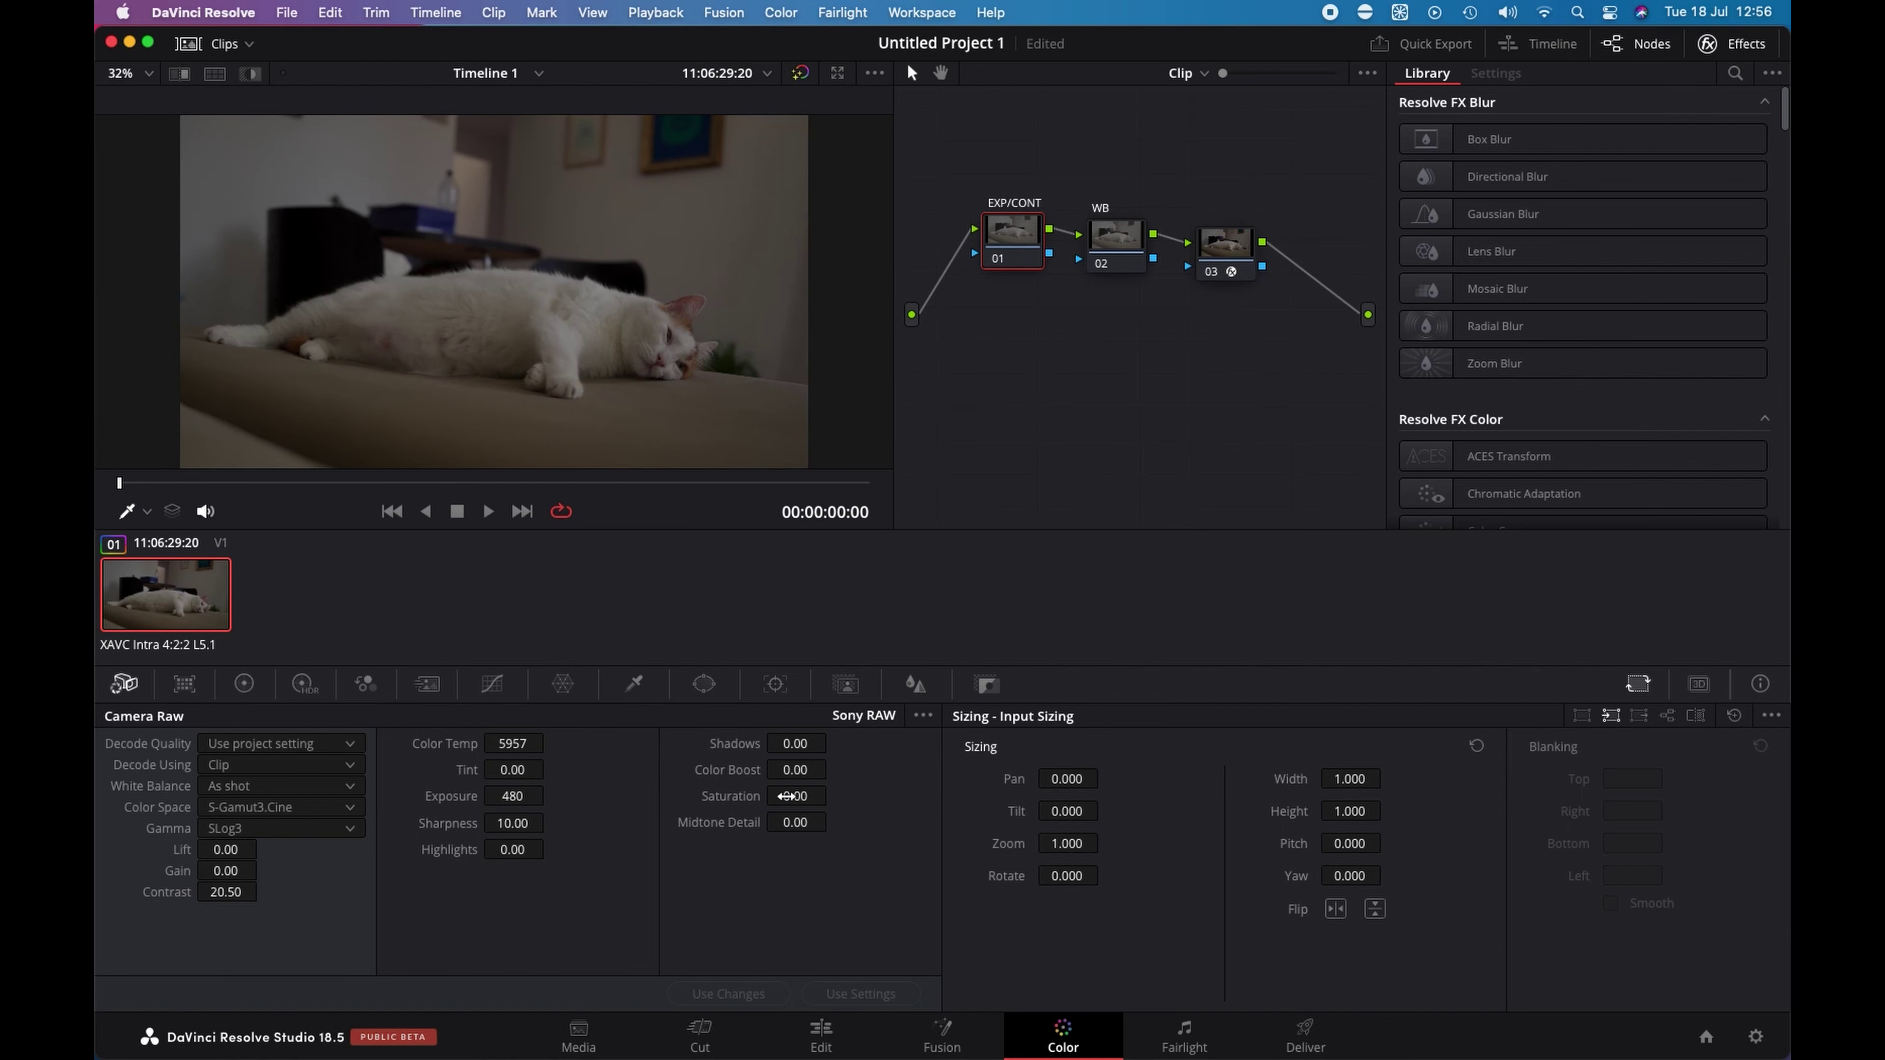
drag(787, 796, 849, 797)
Step: Check the Primaries wheels, return to Camera Raw, and save Untitled Project 1 with Cmd+S
click(244, 683)
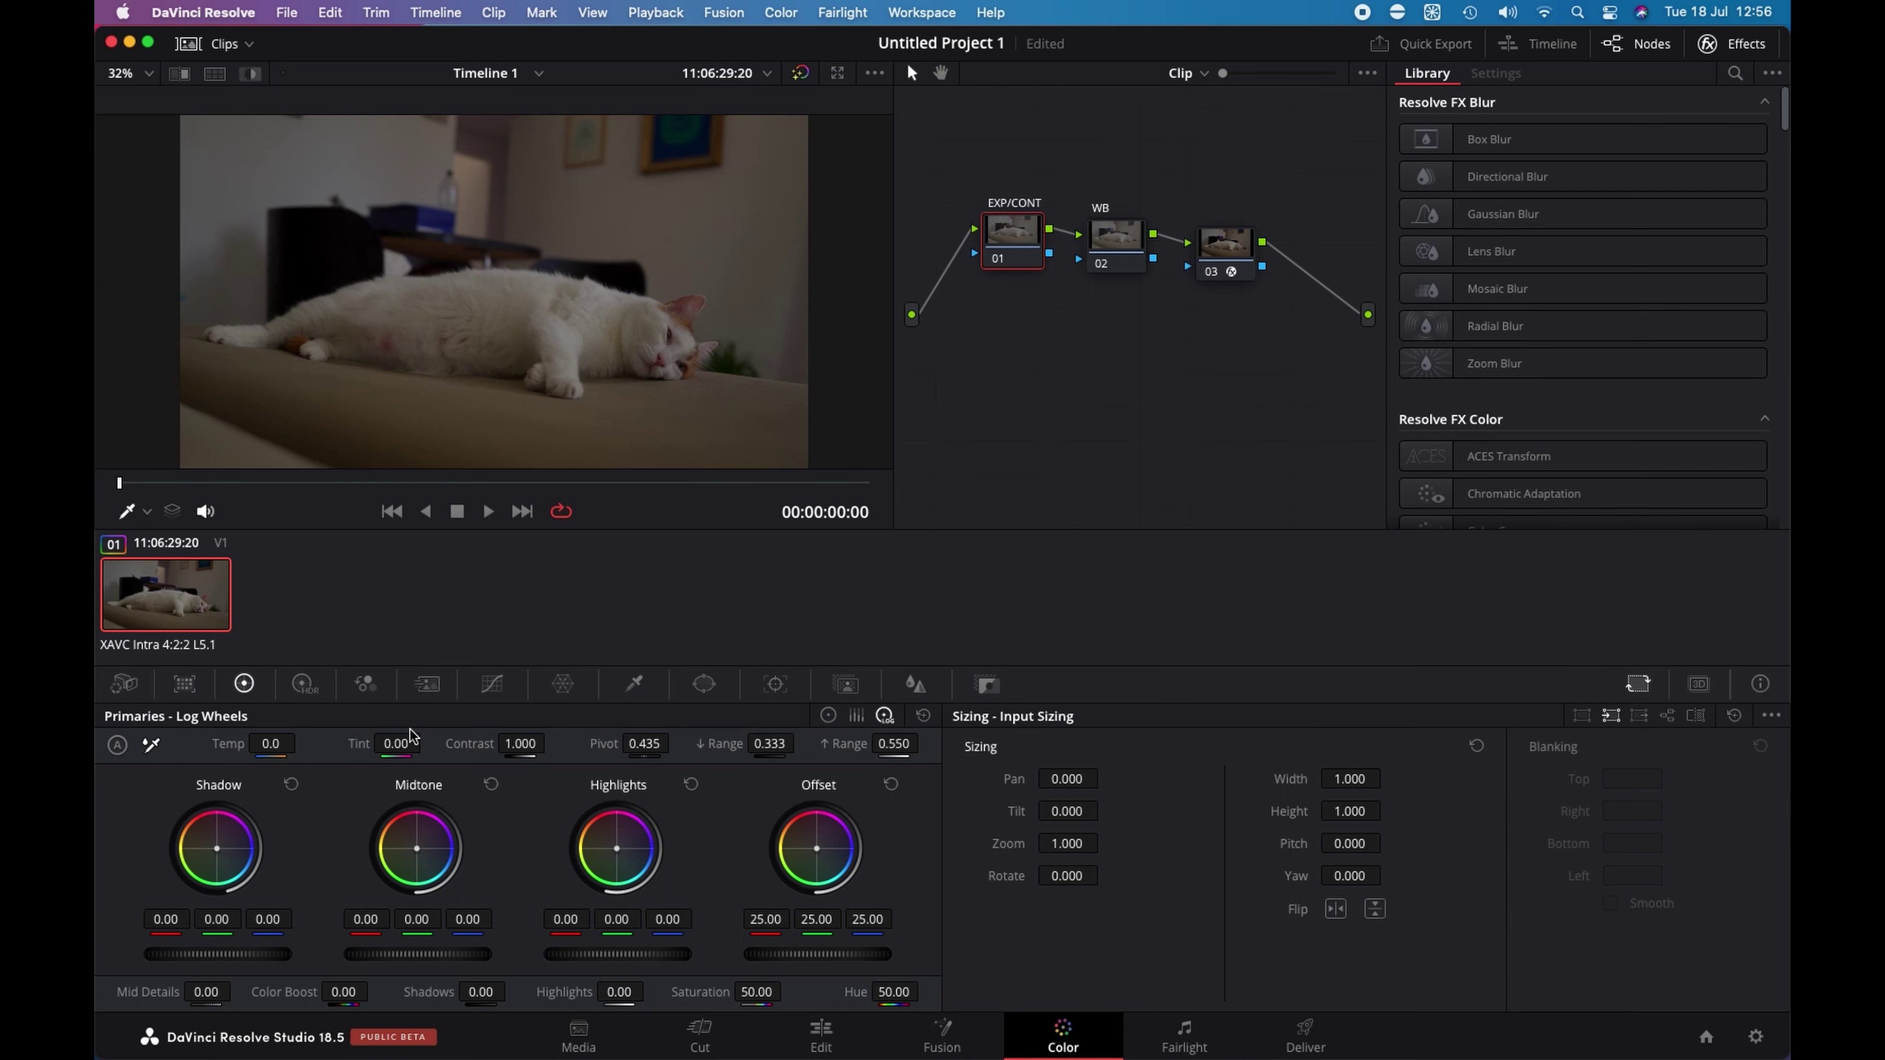
click(124, 686)
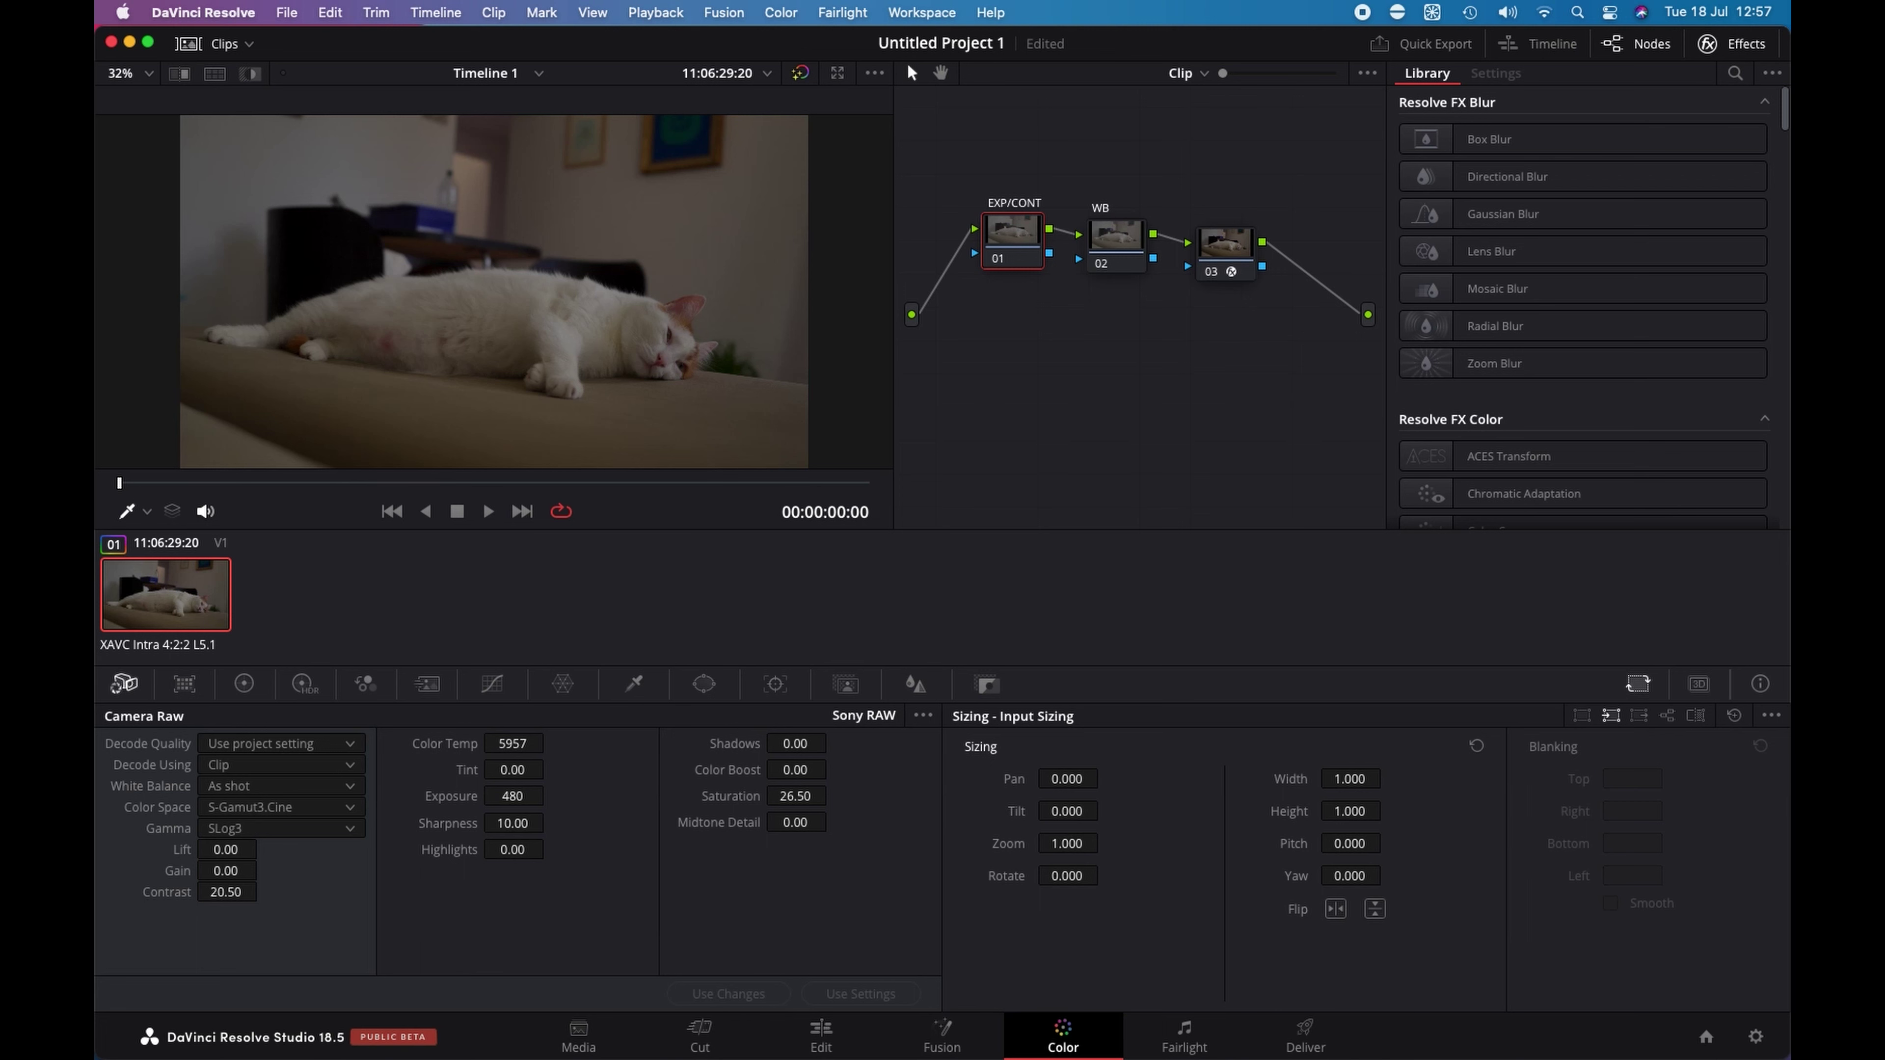
key(super+s)
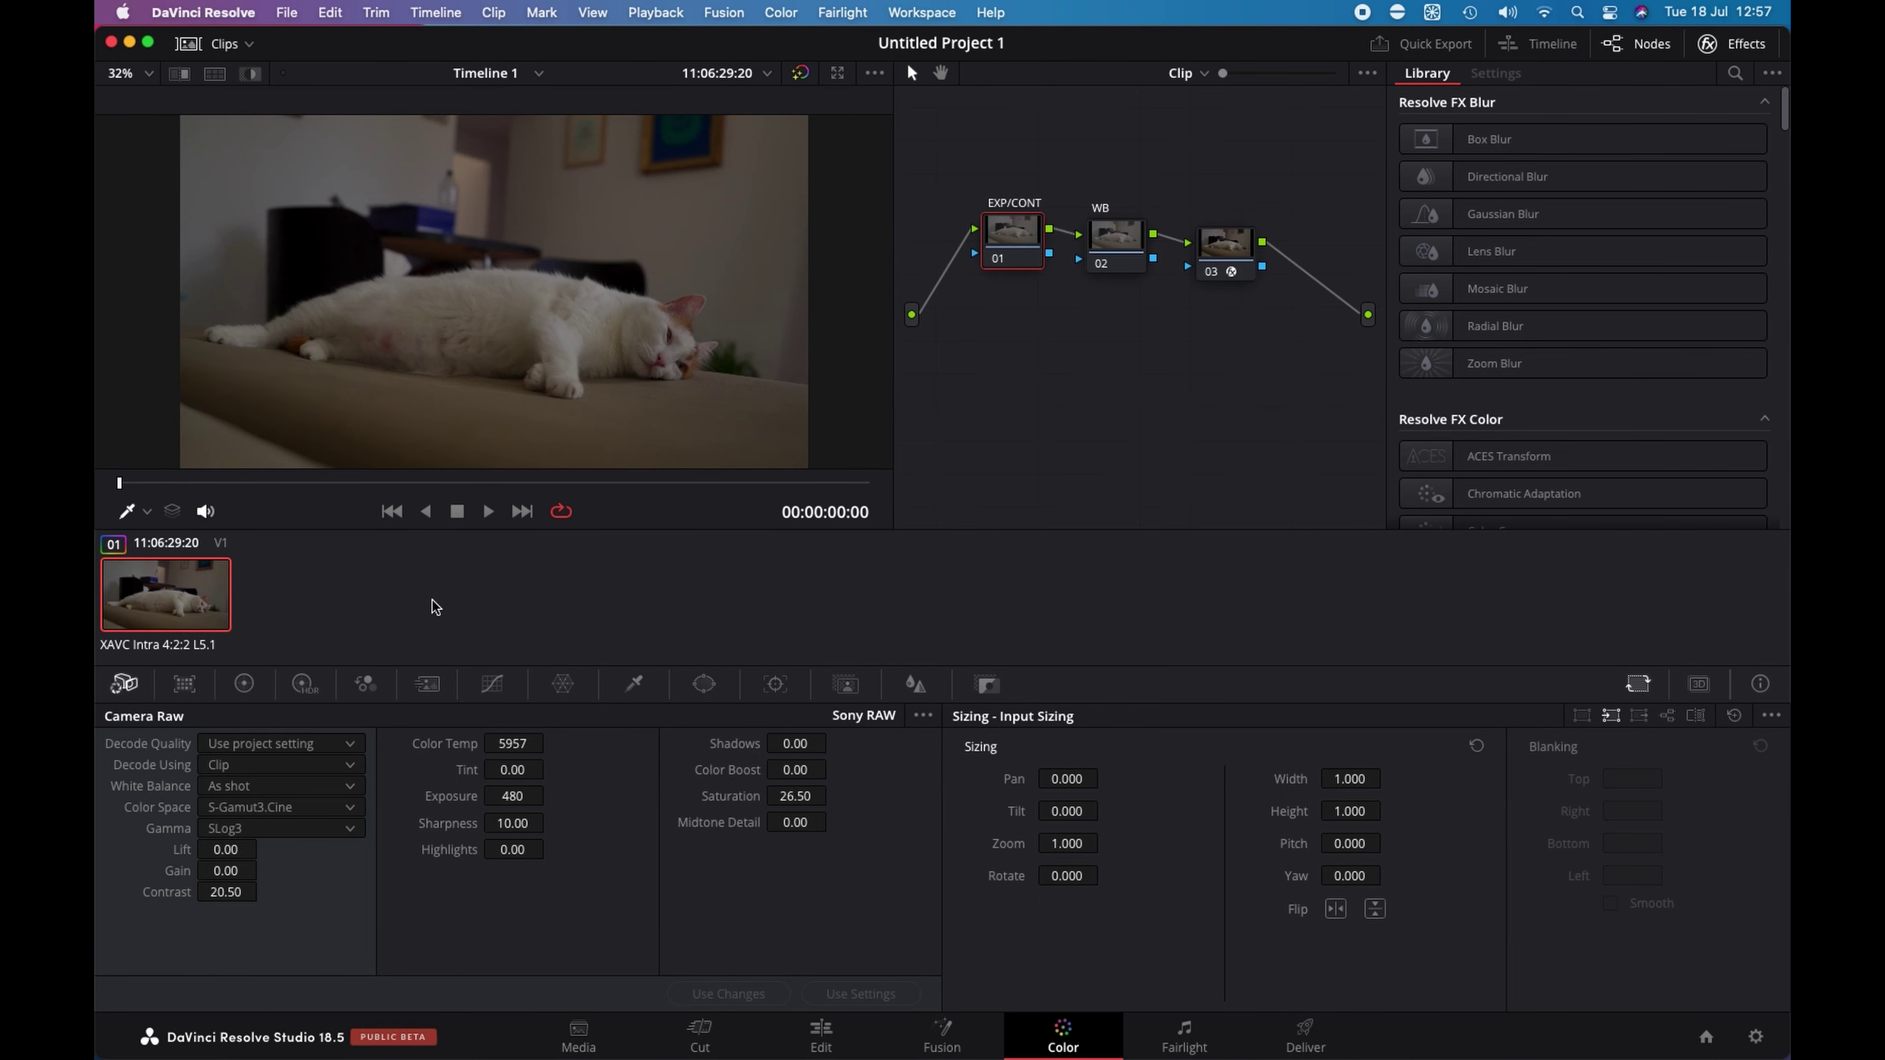